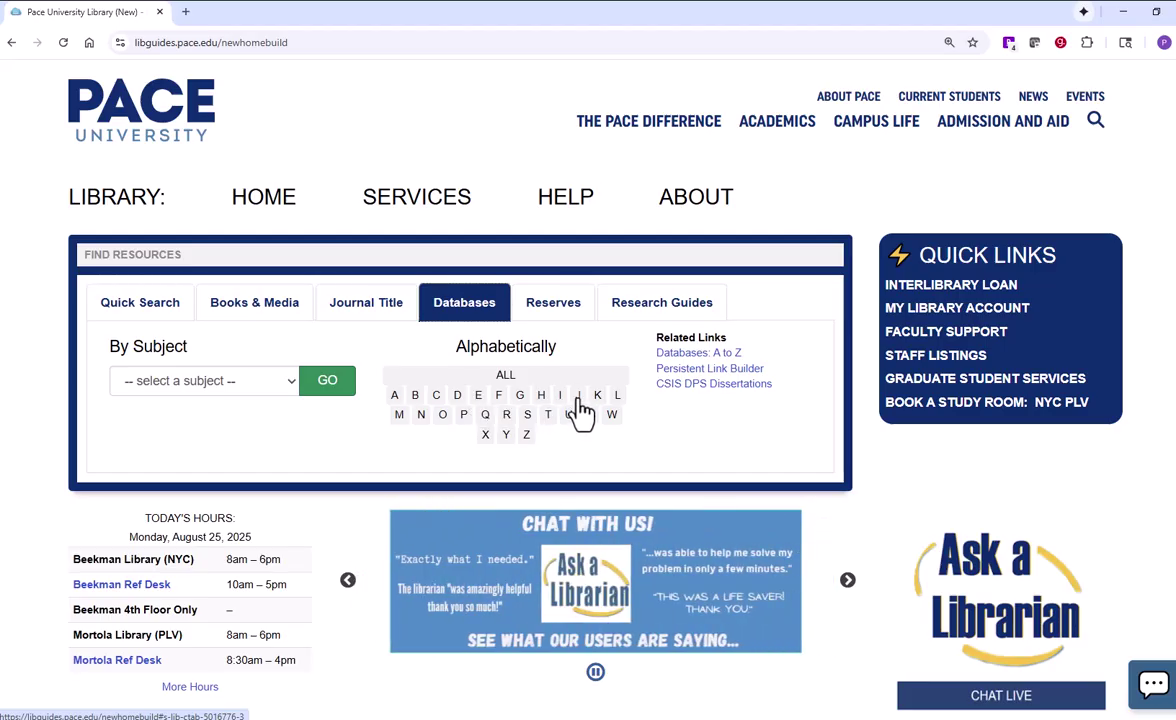
# Show the library's databases for the subject Economics.
pyautogui.click(292, 386)
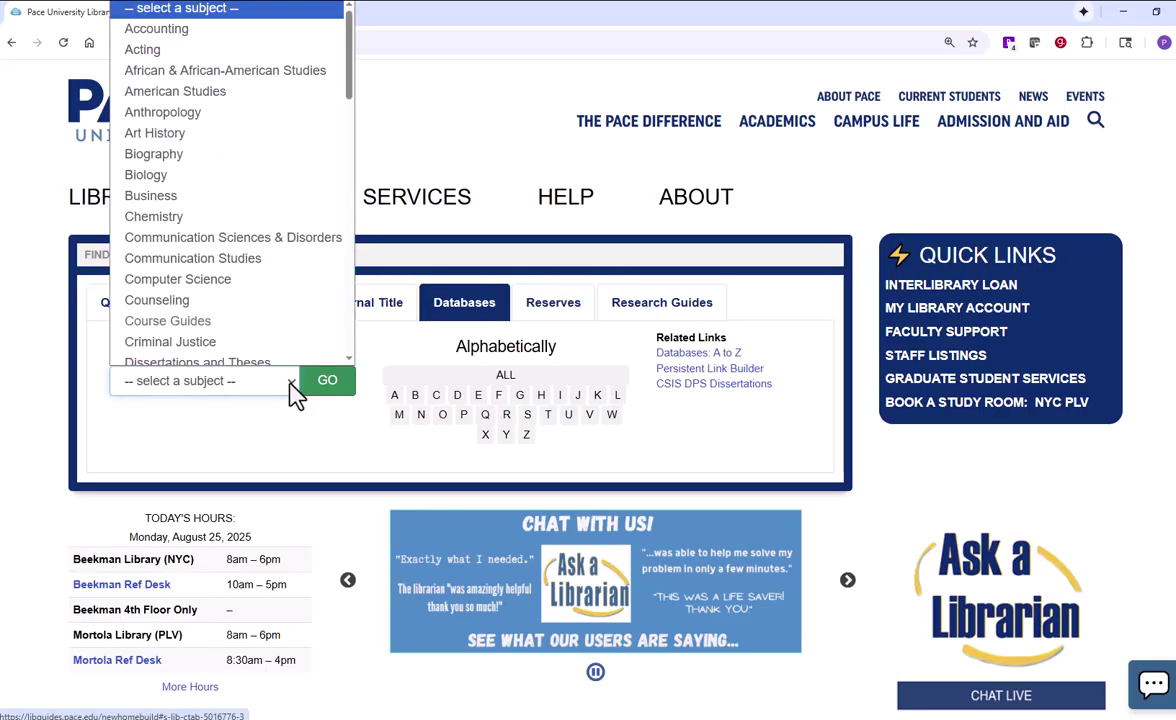
pyautogui.scroll(-3, 290, 133)
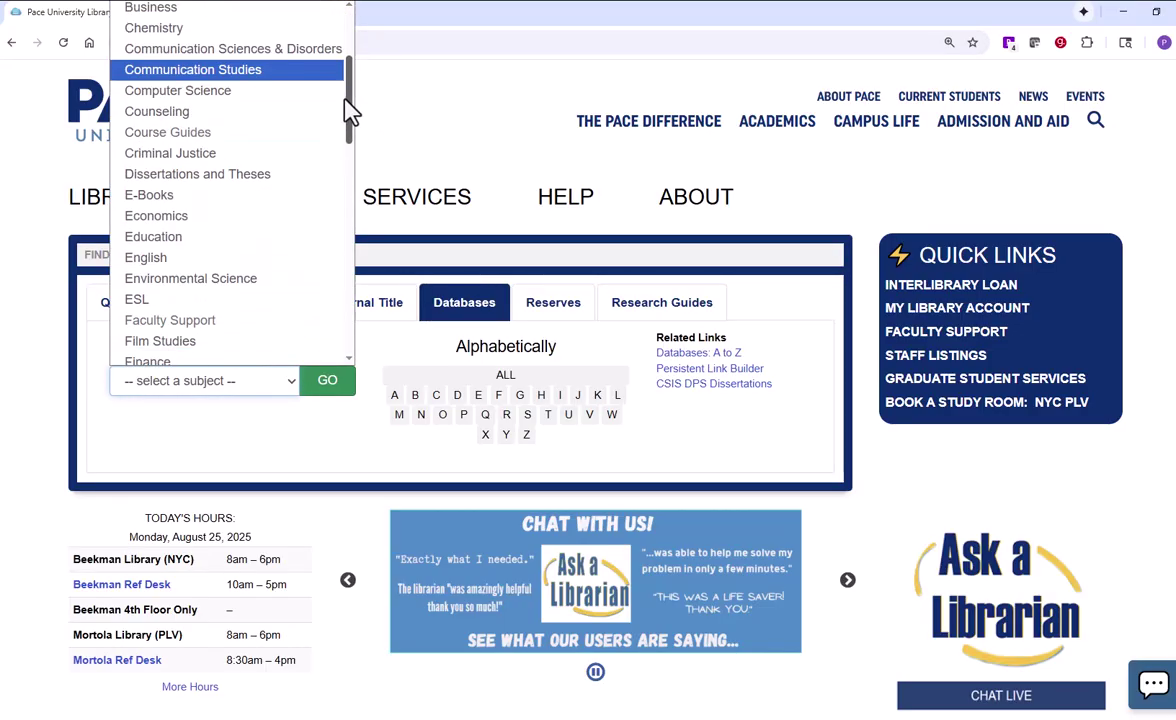
pyautogui.click(250, 225)
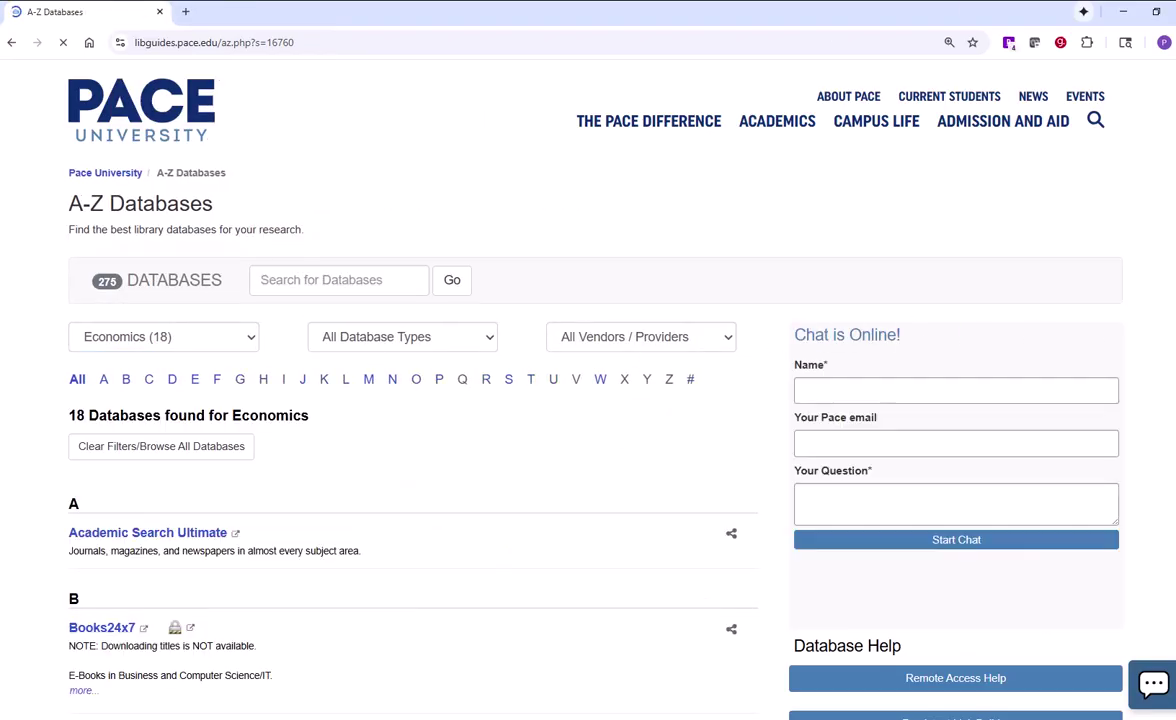
# Open the JSTOR database from the Economics database list.
pyautogui.scroll(-4, 588, 400)
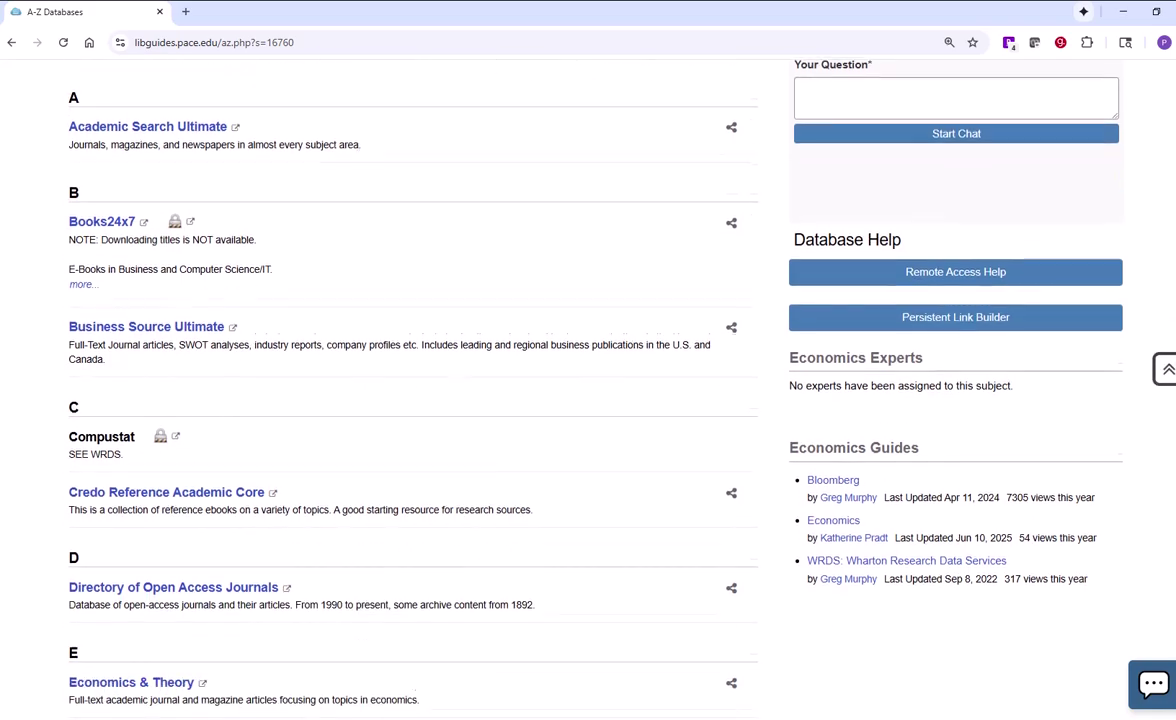
pyautogui.scroll(-5, 588, 400)
pyautogui.scroll(-1, 400, 390)
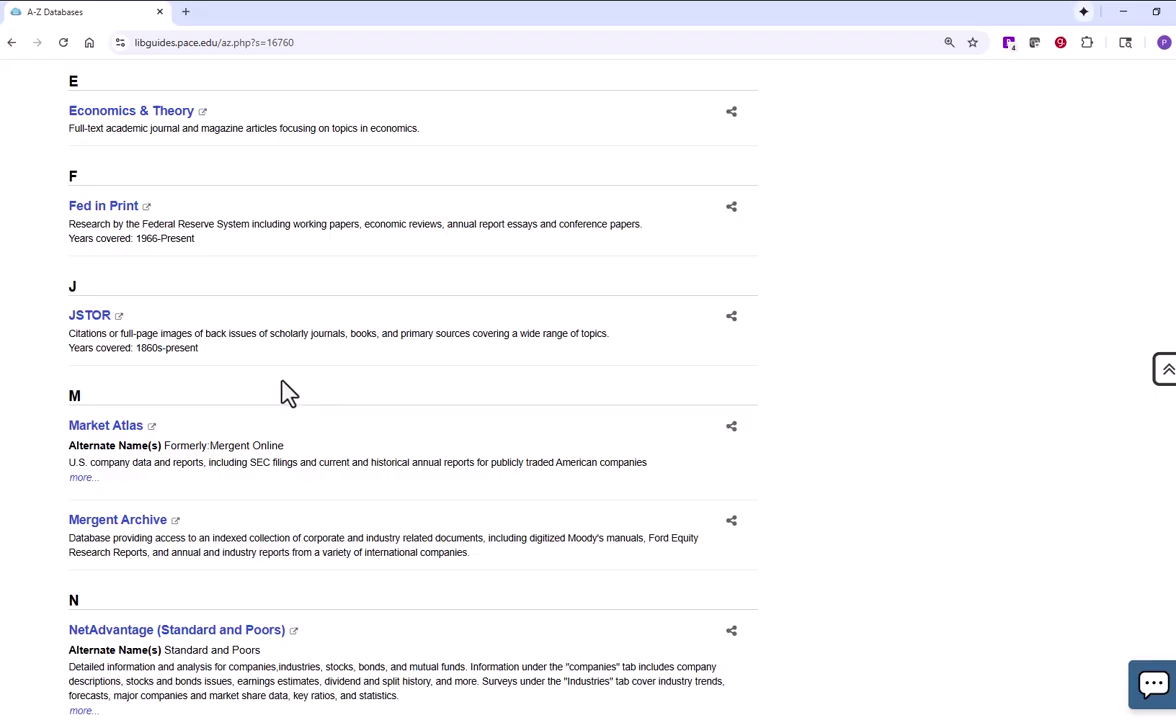
pyautogui.click(90, 316)
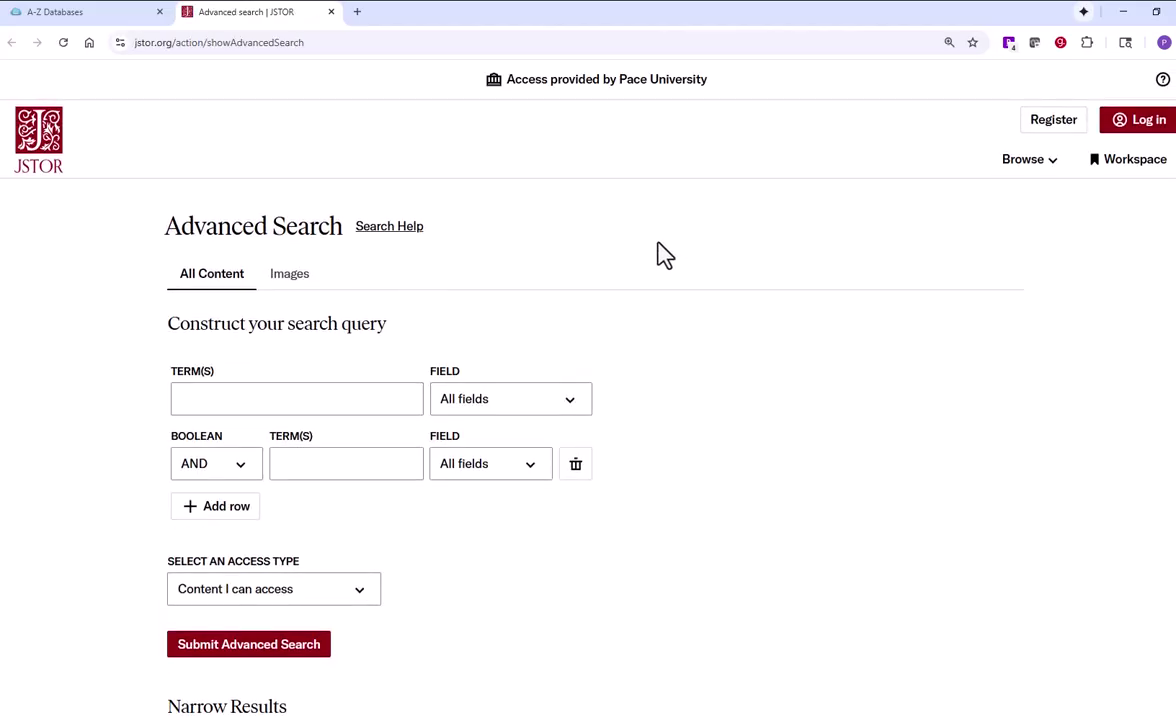
# Build an advanced search for "income inequality" AND "health outcomes", with both phrases in quotation marks.
pyautogui.hotkey('ctrl', '+')
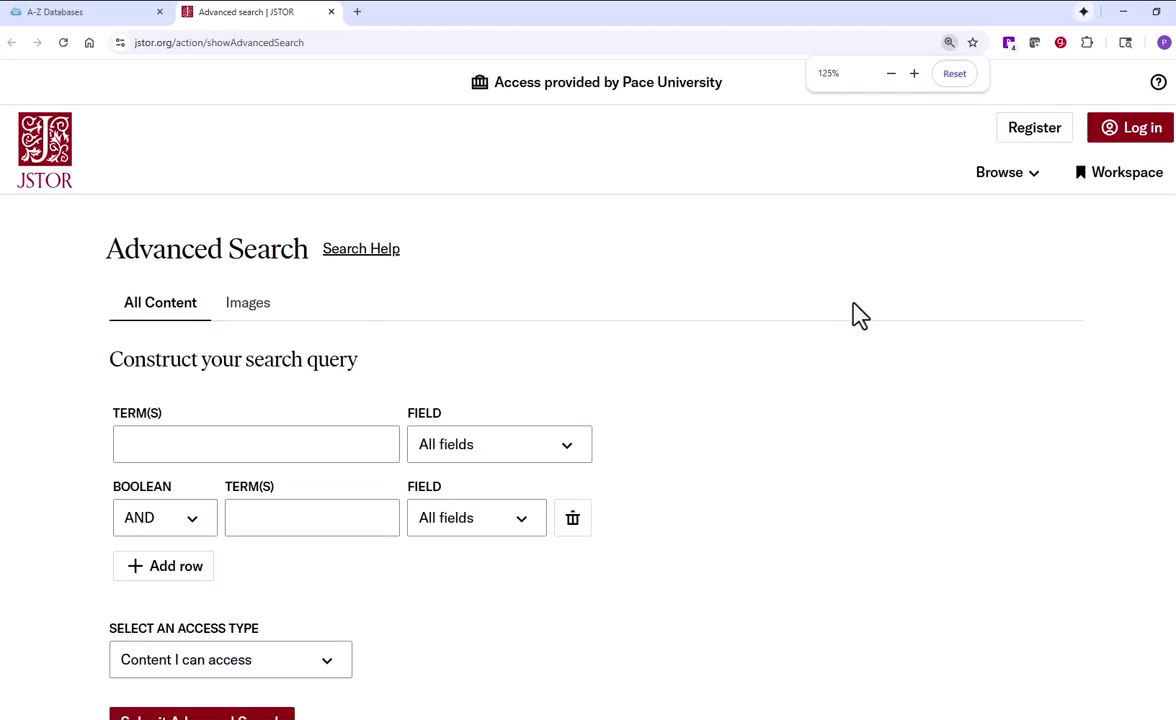
pyautogui.scroll(-2, 990, 168)
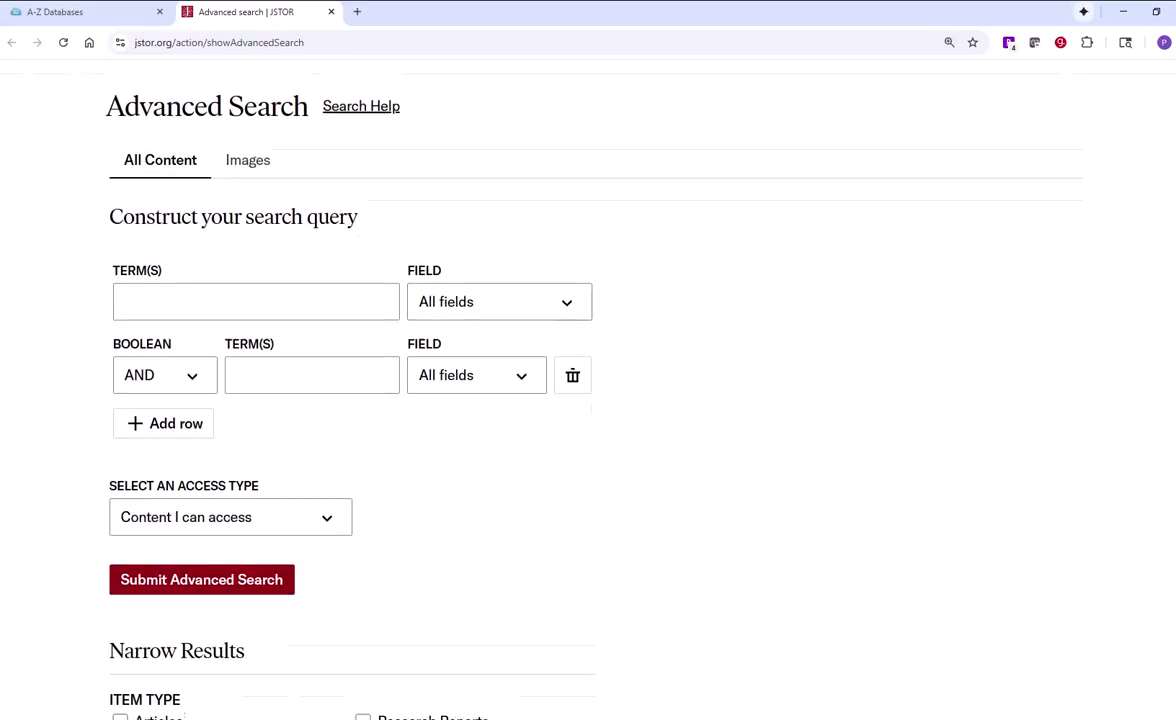
pyautogui.click(298, 266)
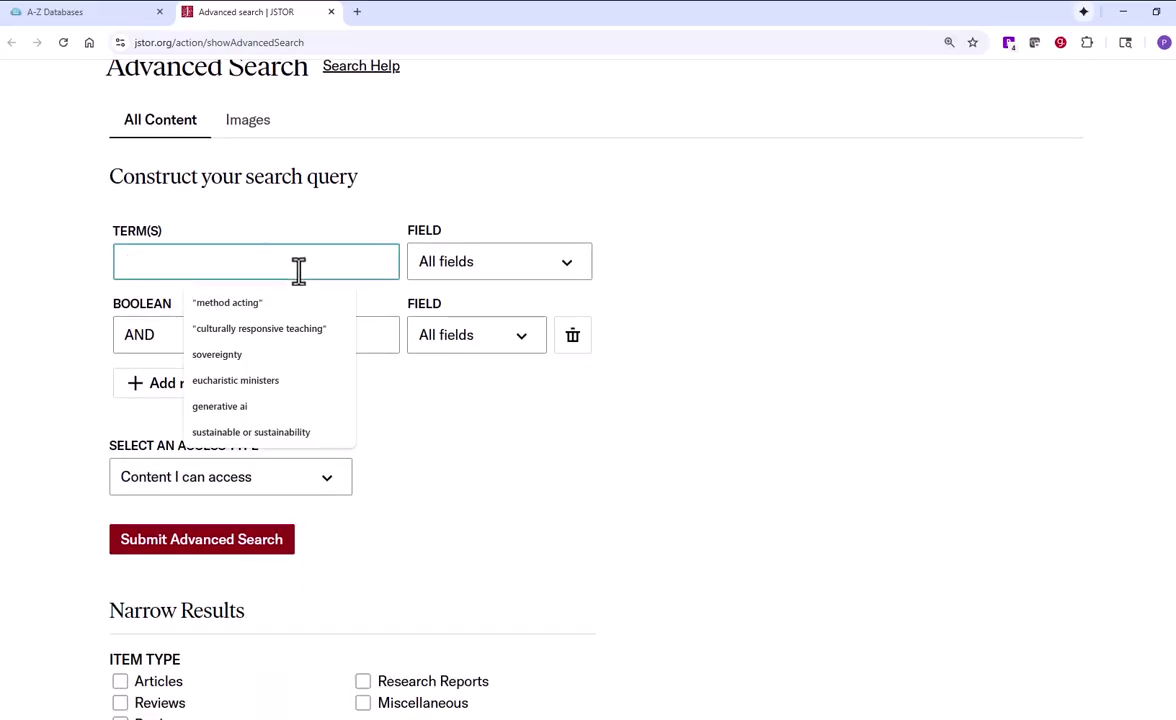
pyautogui.write('"incom')
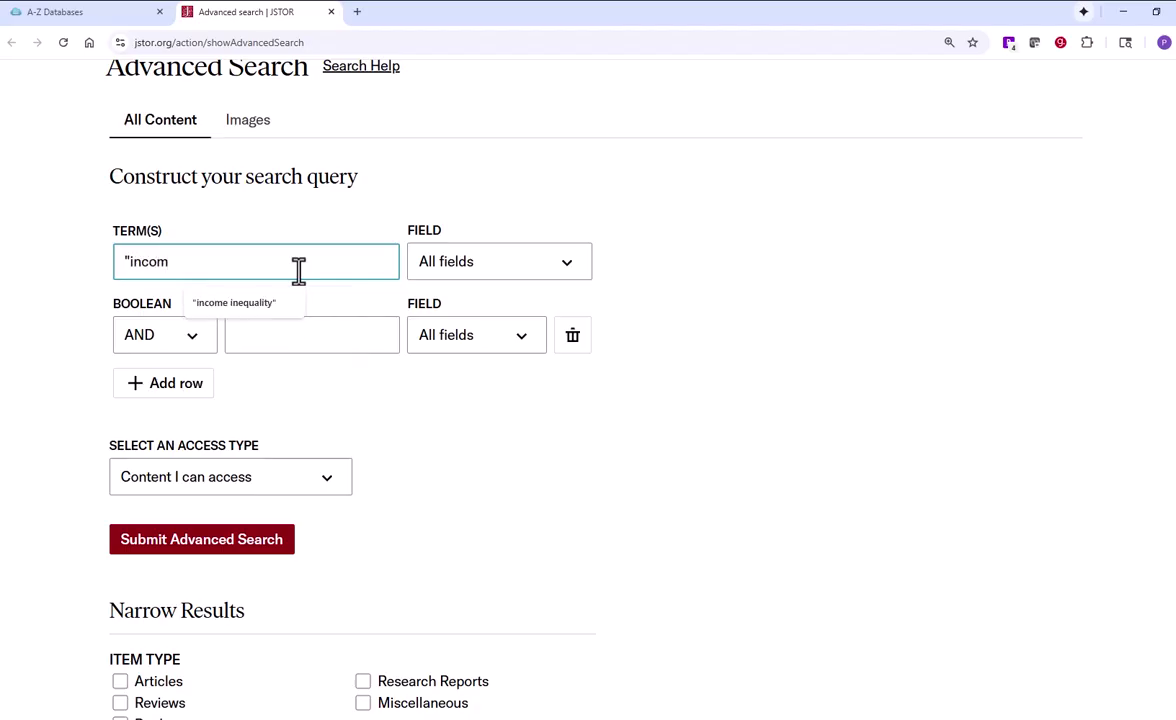
pyautogui.click(250, 303)
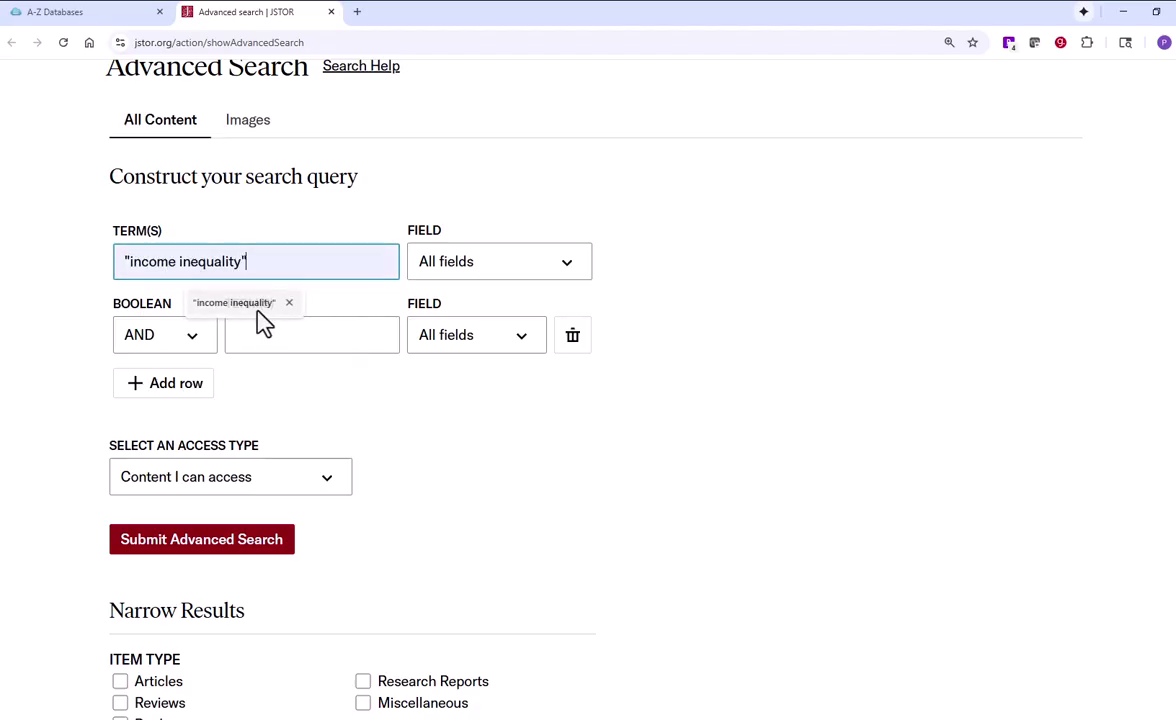
pyautogui.click(271, 337)
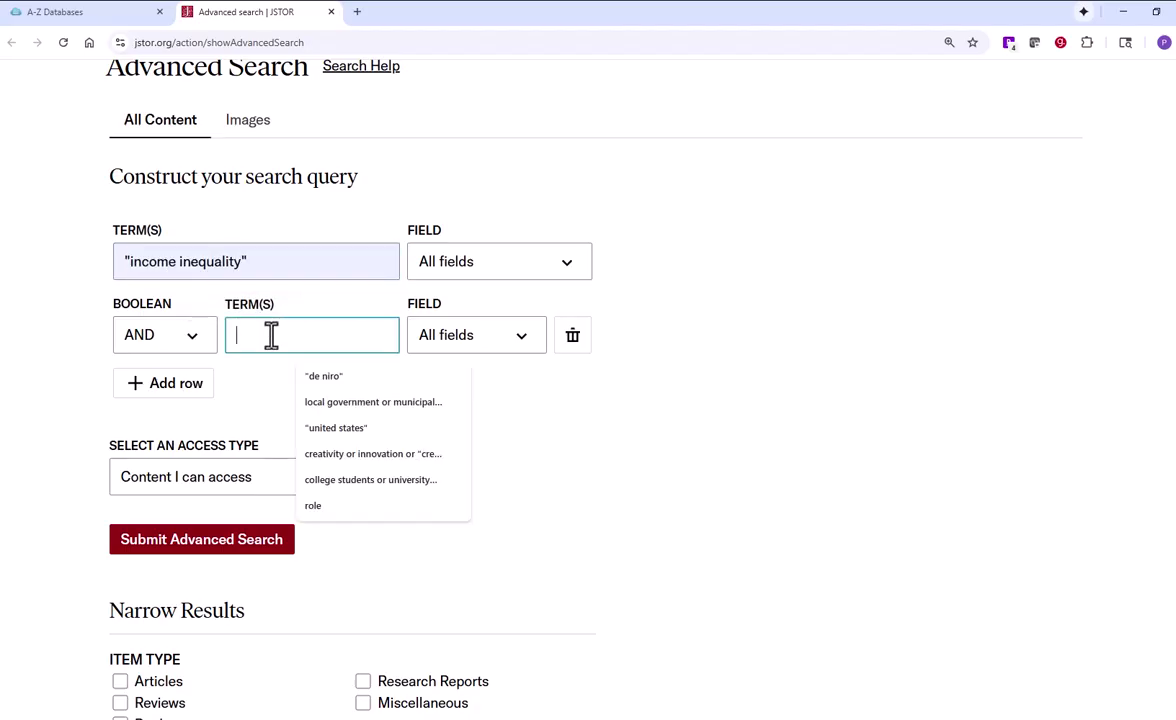
pyautogui.write('"heal')
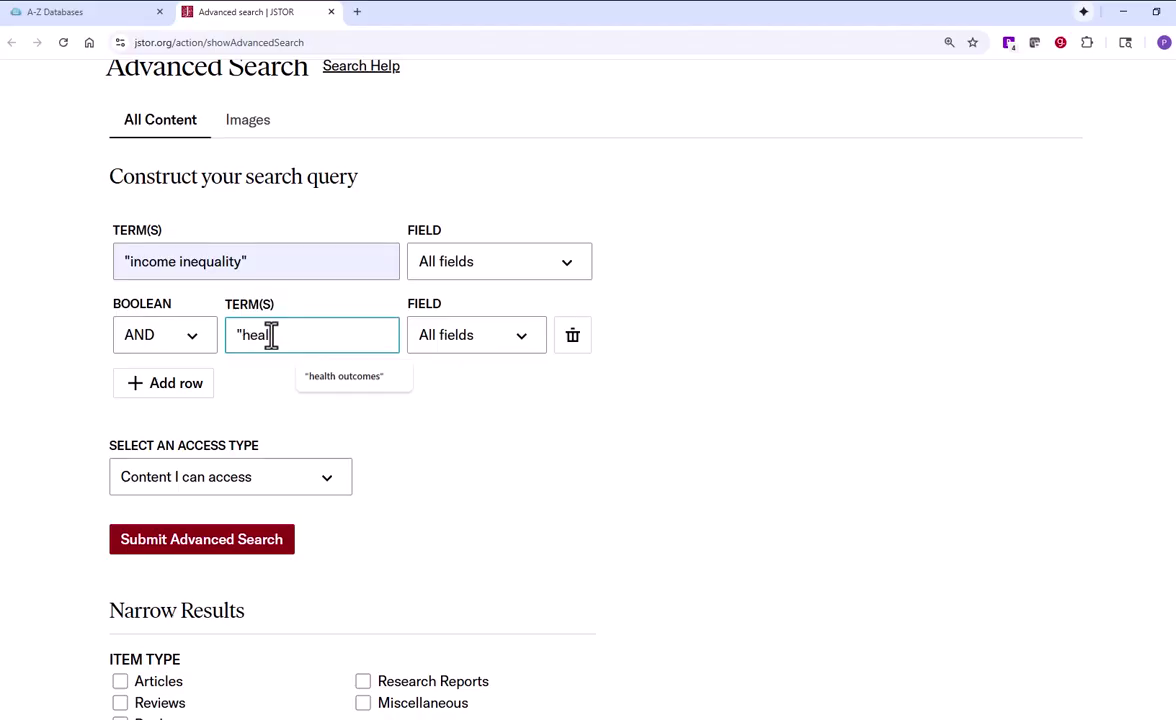
pyautogui.click(335, 377)
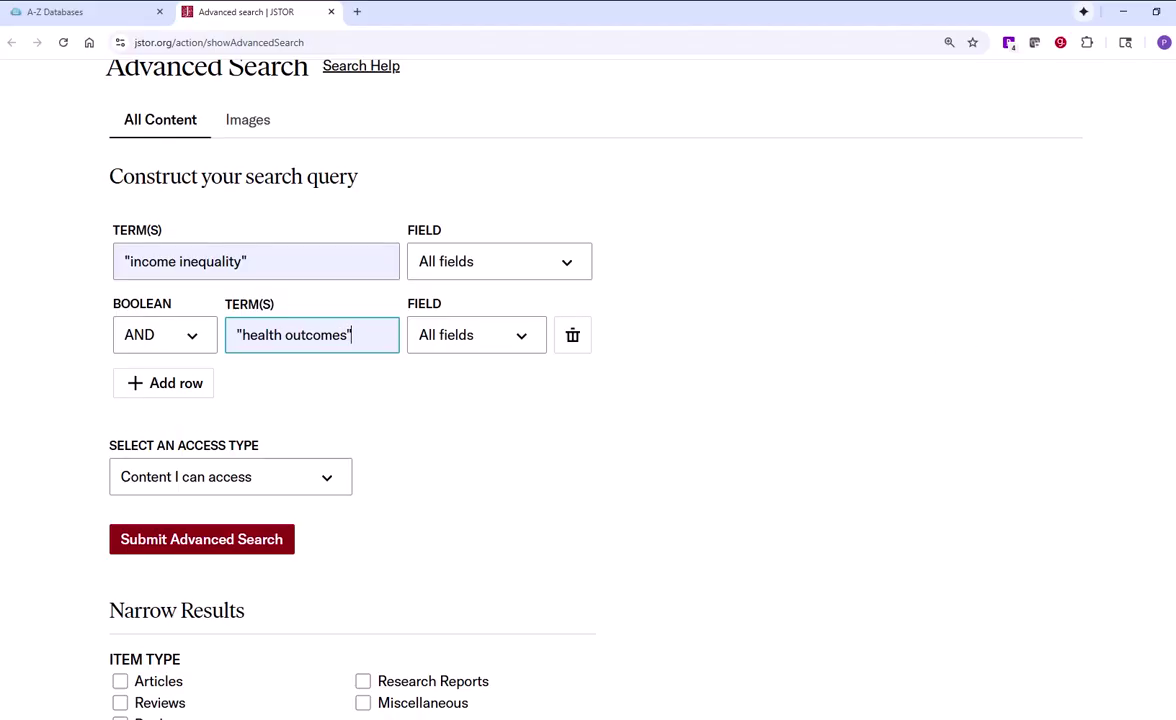
# Limit the advanced search to the item type Articles and the language English, and submit it.
pyautogui.scroll(-3, 545, 380)
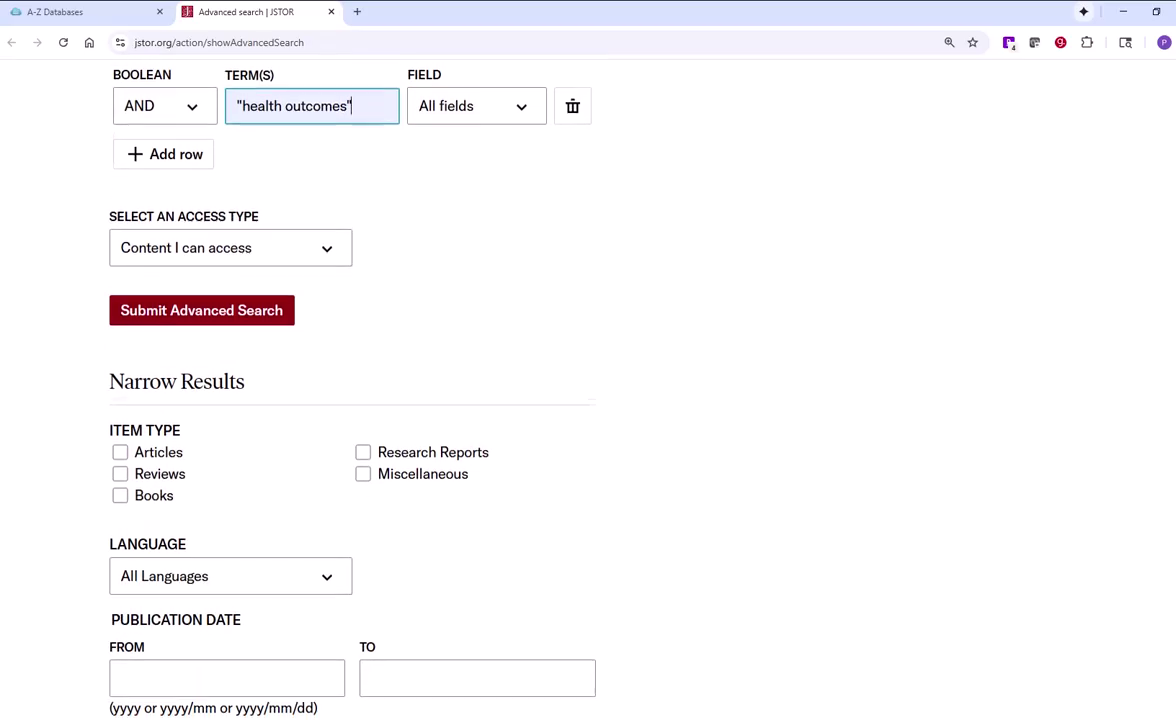
pyautogui.scroll(-3, 545, 380)
pyautogui.scroll(-1, 545, 380)
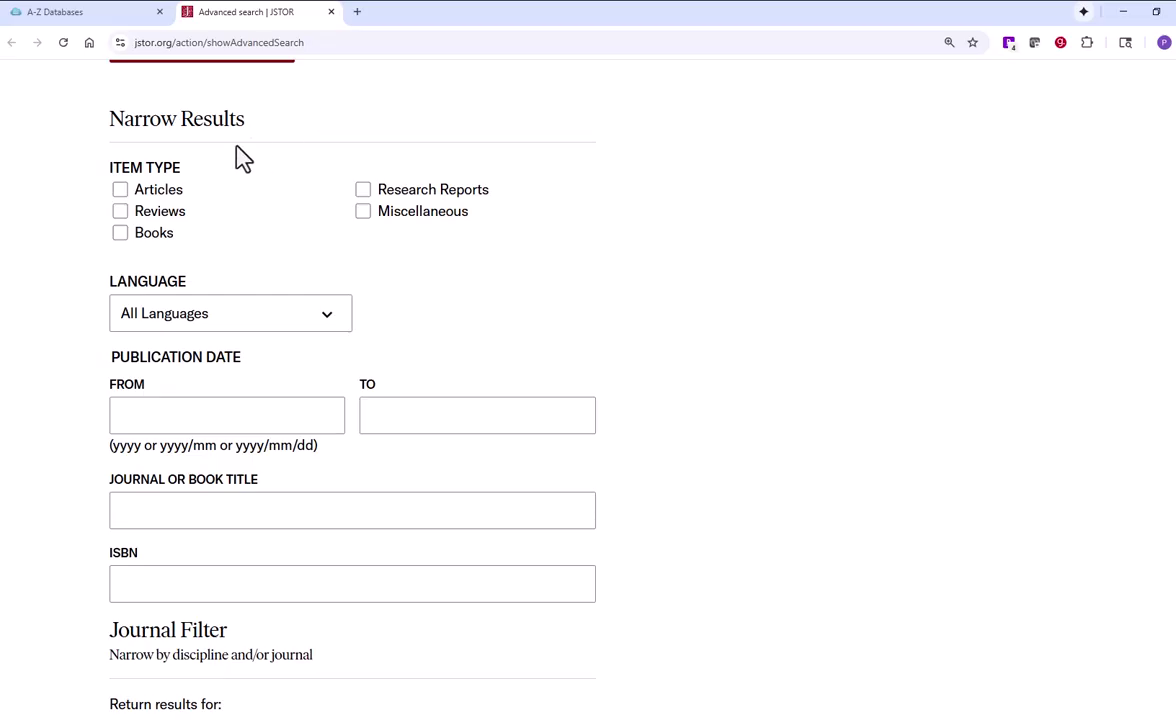
pyautogui.moveTo(107, 168); pyautogui.dragTo(182, 168)
pyautogui.click(120, 189)
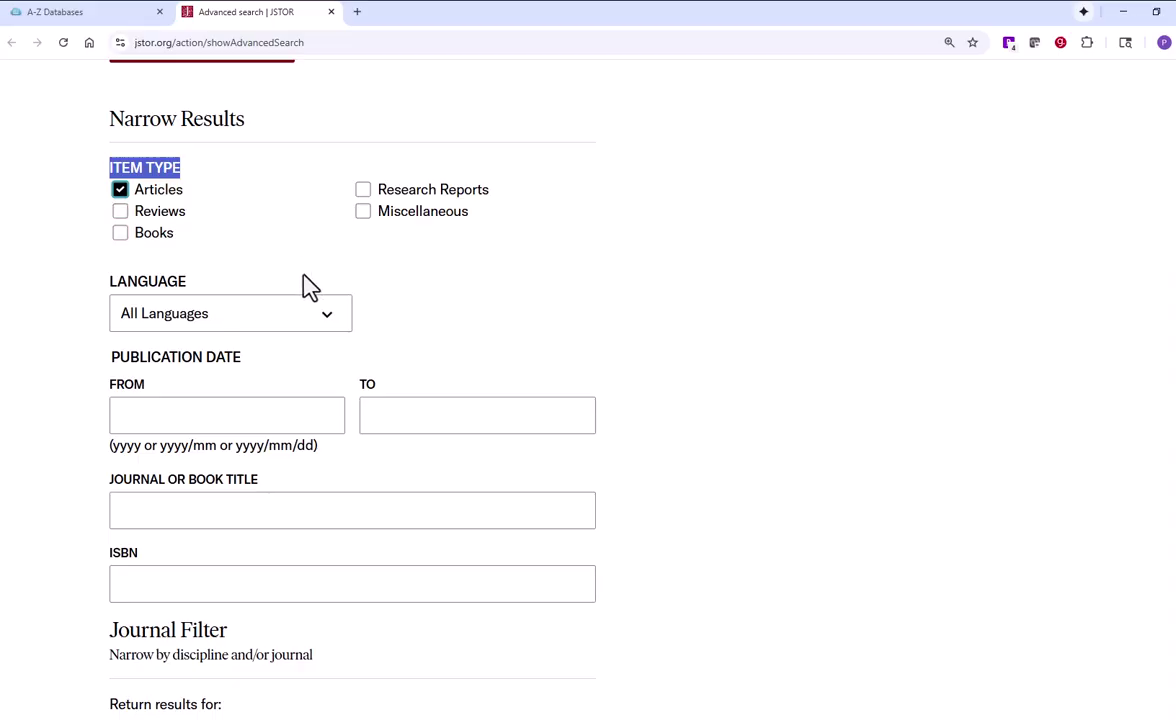
pyautogui.click(328, 320)
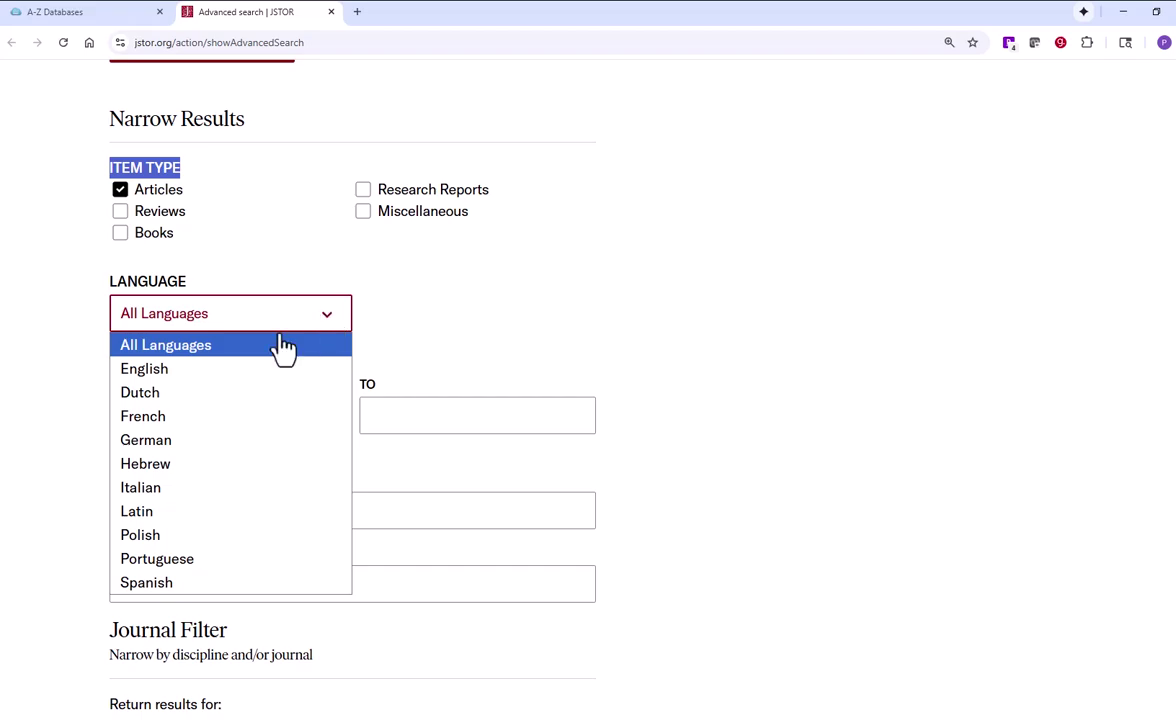
pyautogui.click(253, 385)
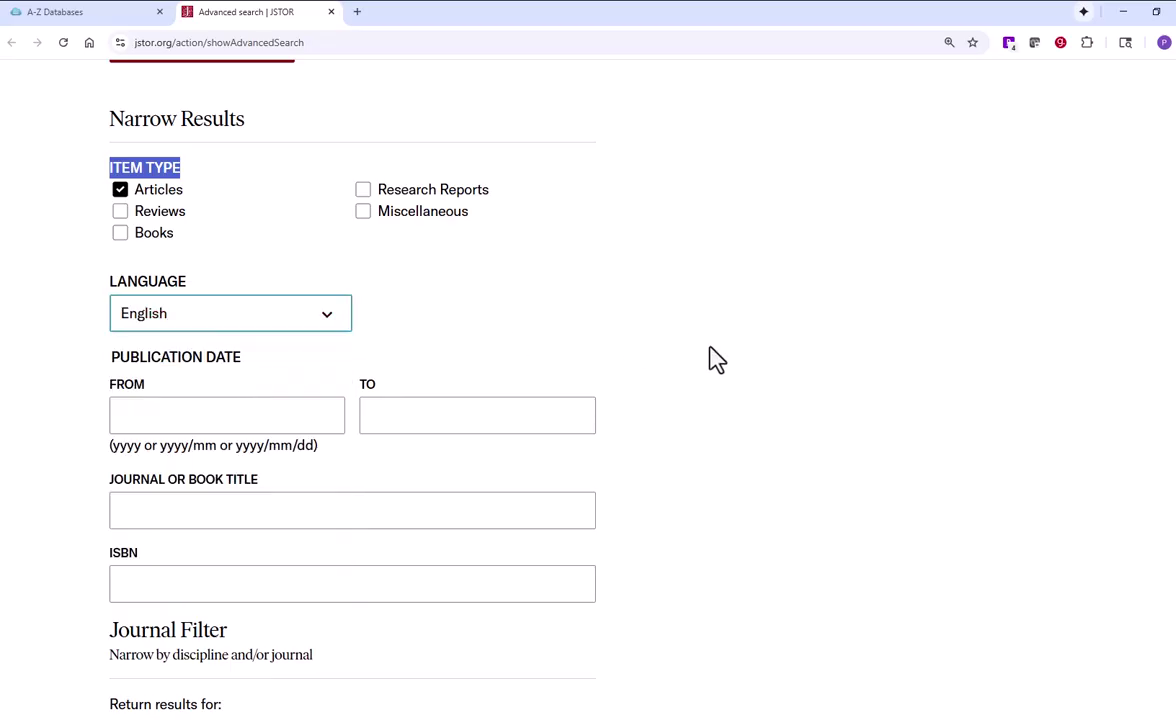
pyautogui.scroll(5, 815, 445)
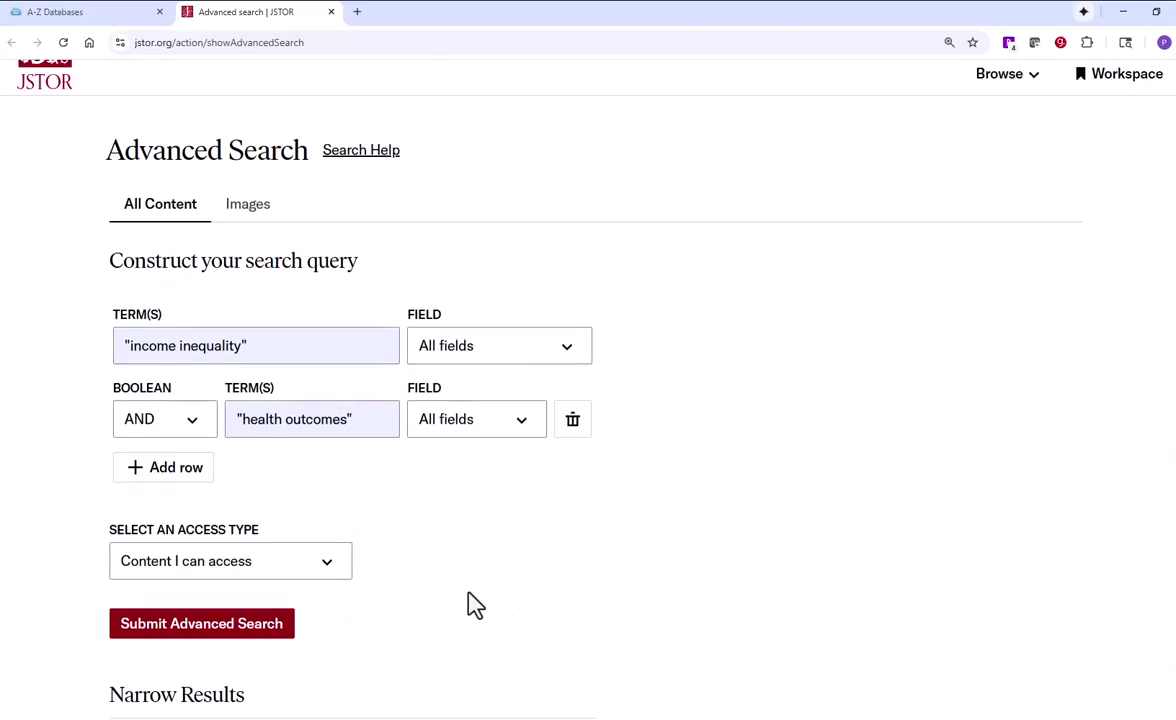
pyautogui.click(200, 624)
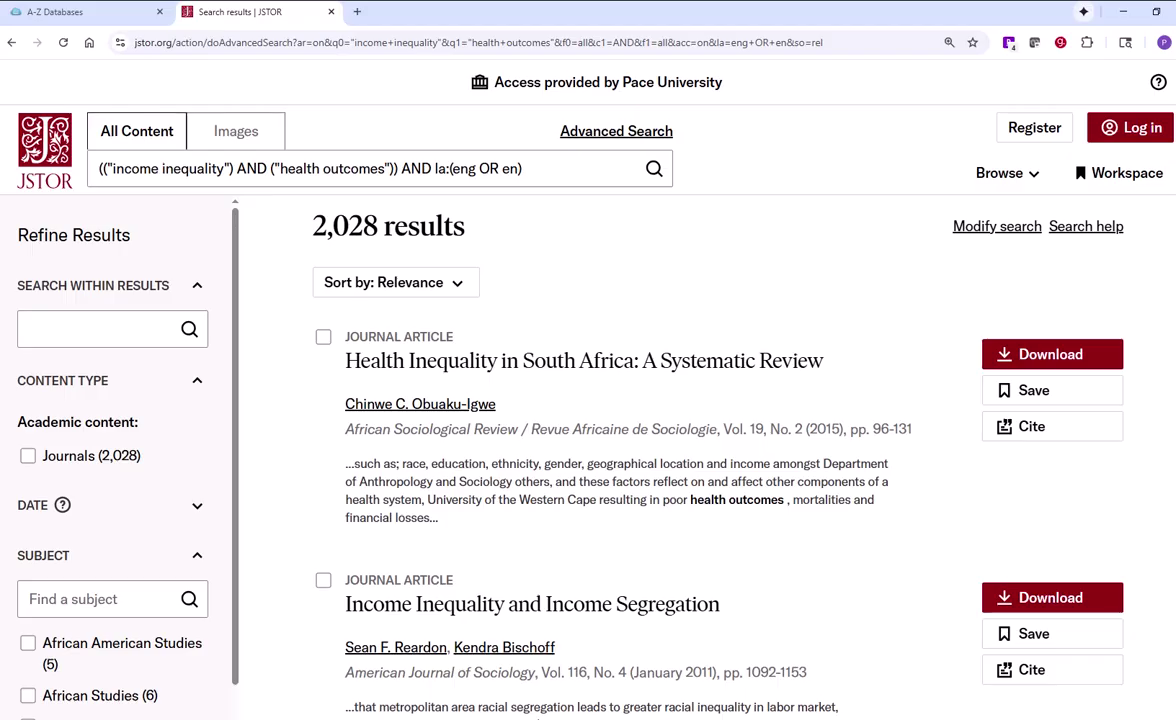
# Refine the search results to items dated from 2015 onward.
pyautogui.scroll(-3, 588, 390)
pyautogui.scroll(-1, 588, 390)
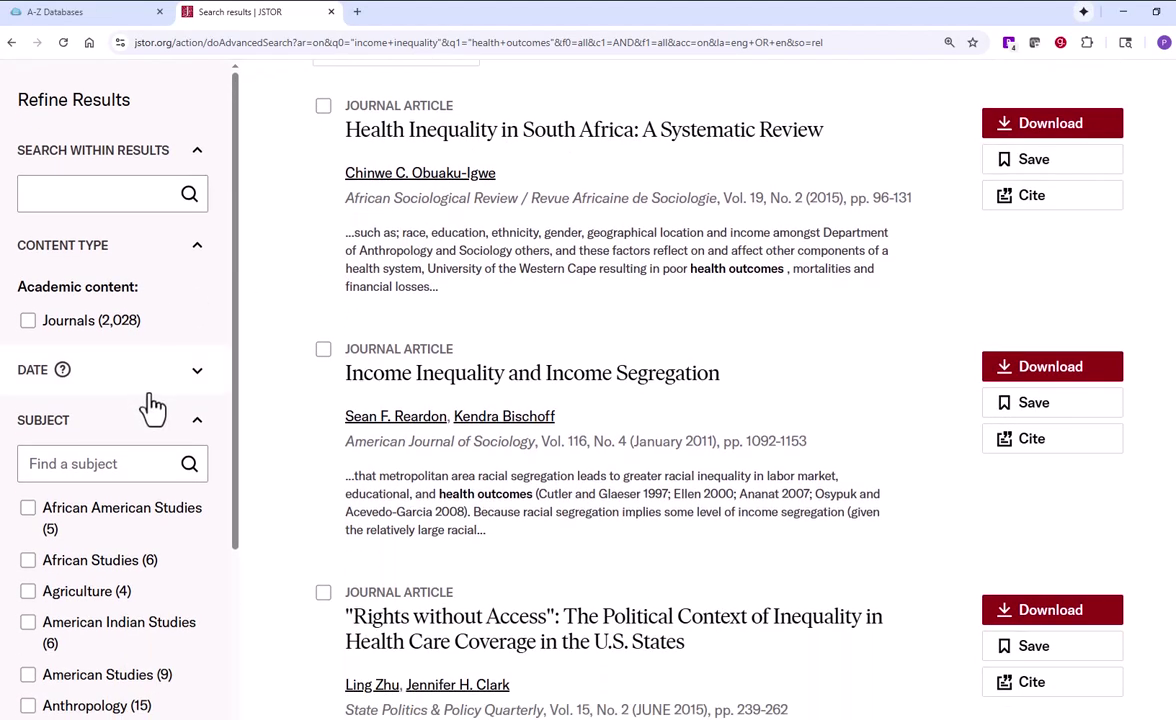
pyautogui.click(197, 378)
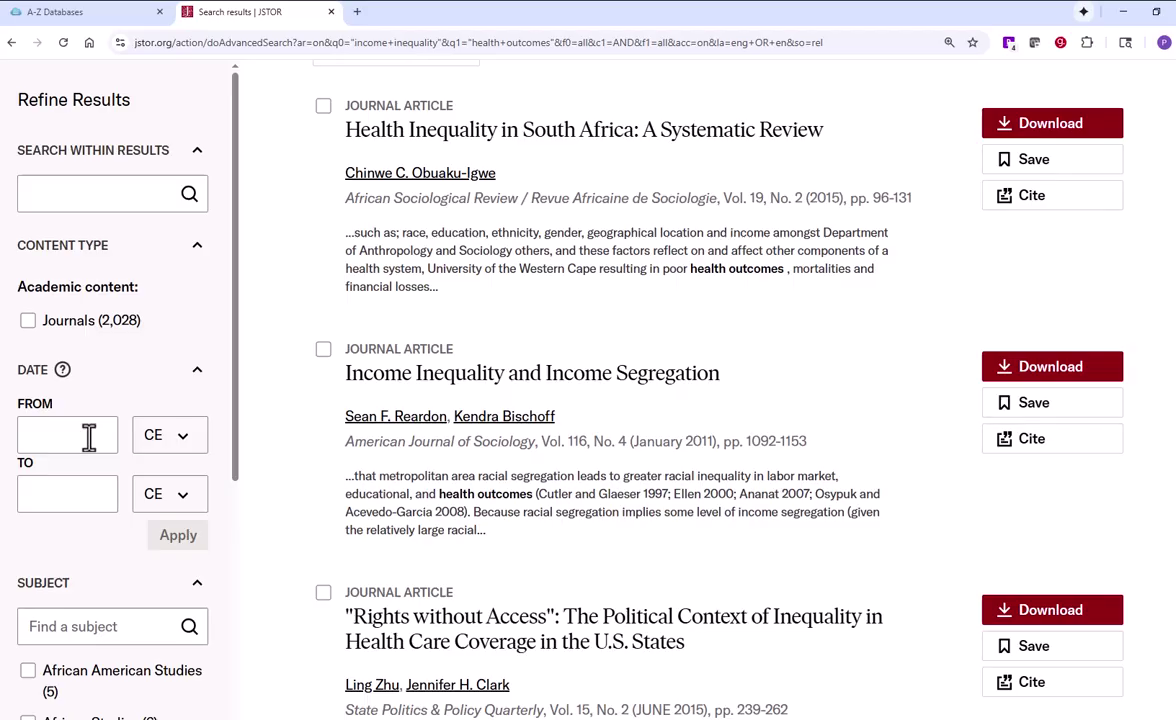
pyautogui.click(89, 435)
pyautogui.write('2015')
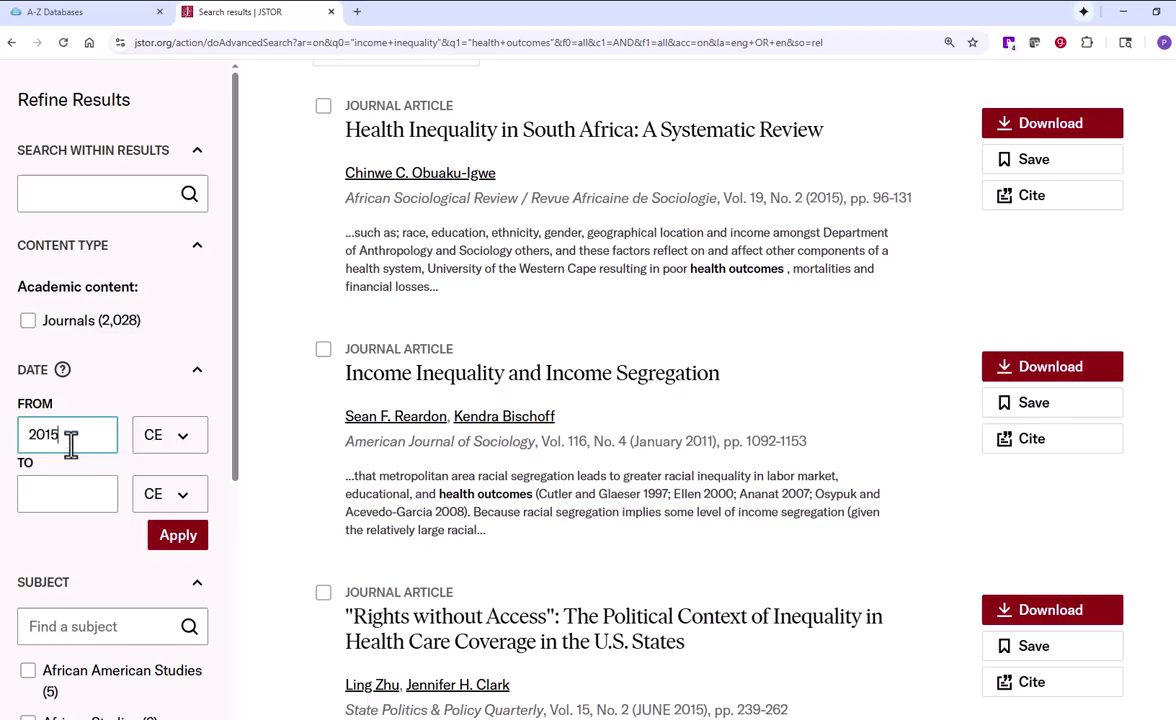
pyautogui.click(180, 538)
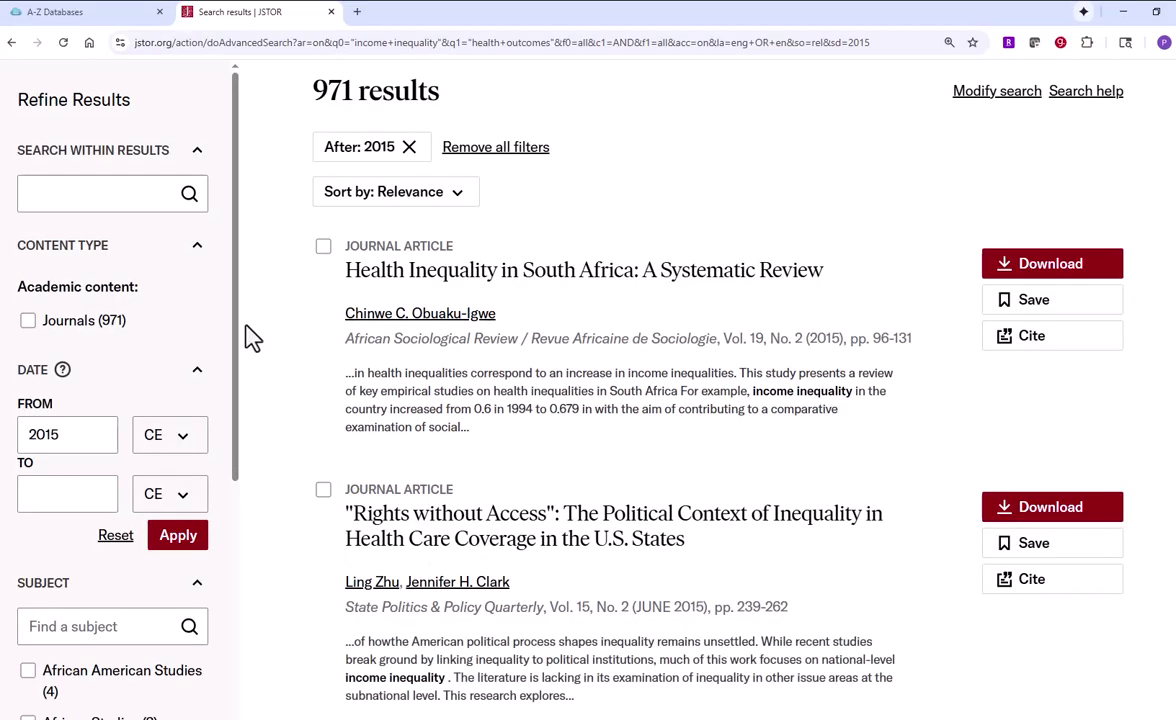
# Expand the full list of subjects and filter the results by Economics.
pyautogui.moveTo(240, 310); pyautogui.dragTo(239, 528)
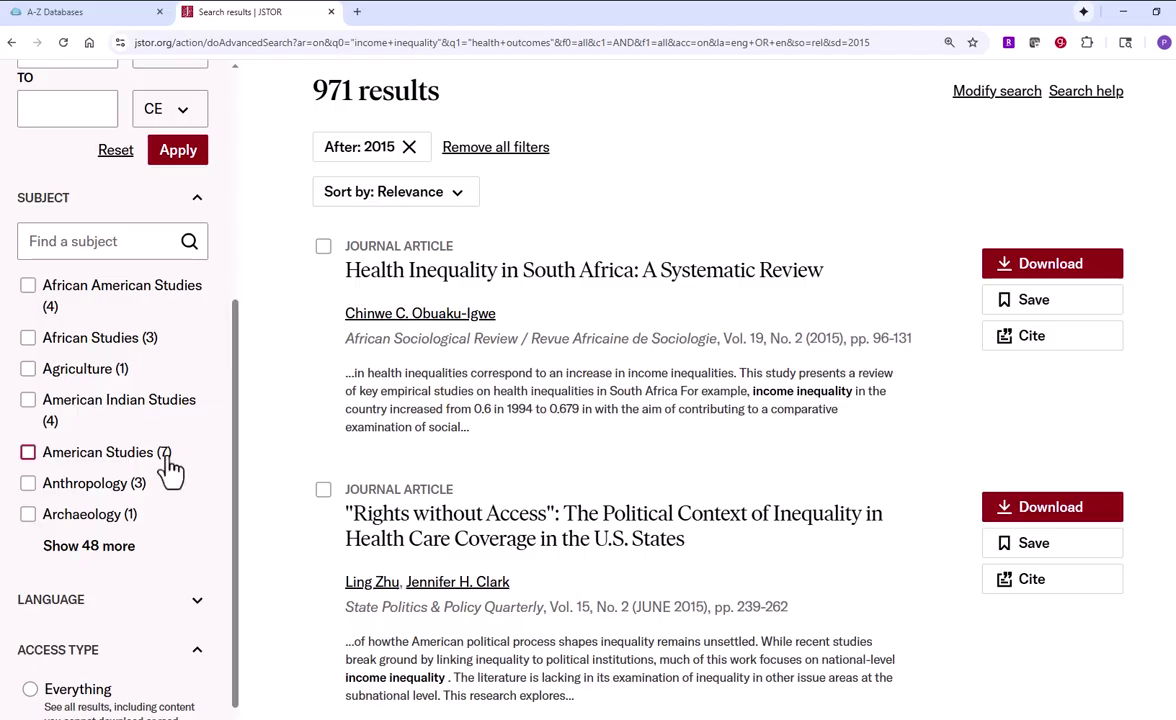
pyautogui.click(113, 549)
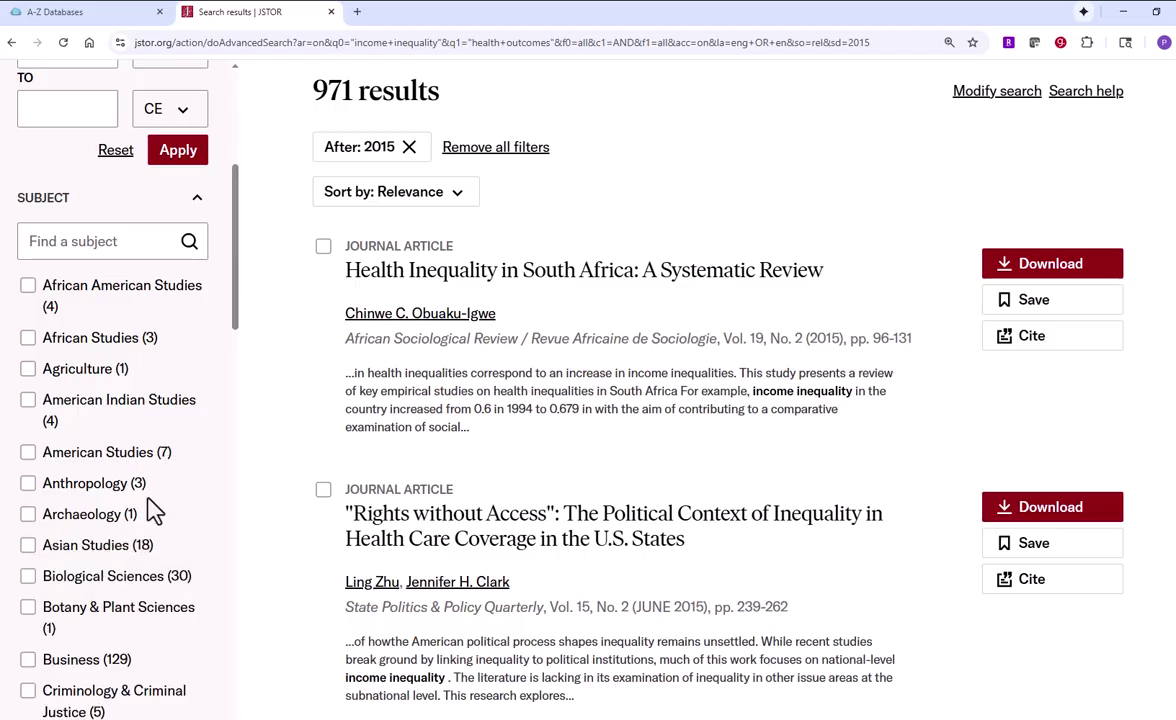
pyautogui.moveTo(239, 262); pyautogui.dragTo(240, 397)
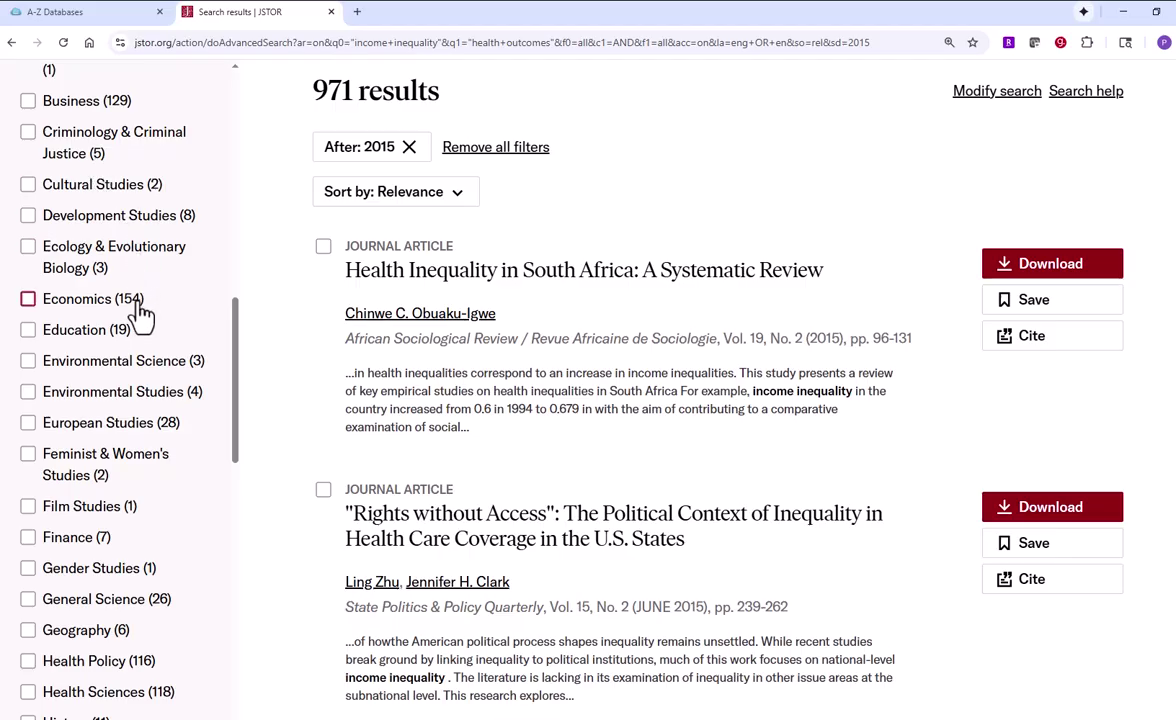
pyautogui.click(29, 302)
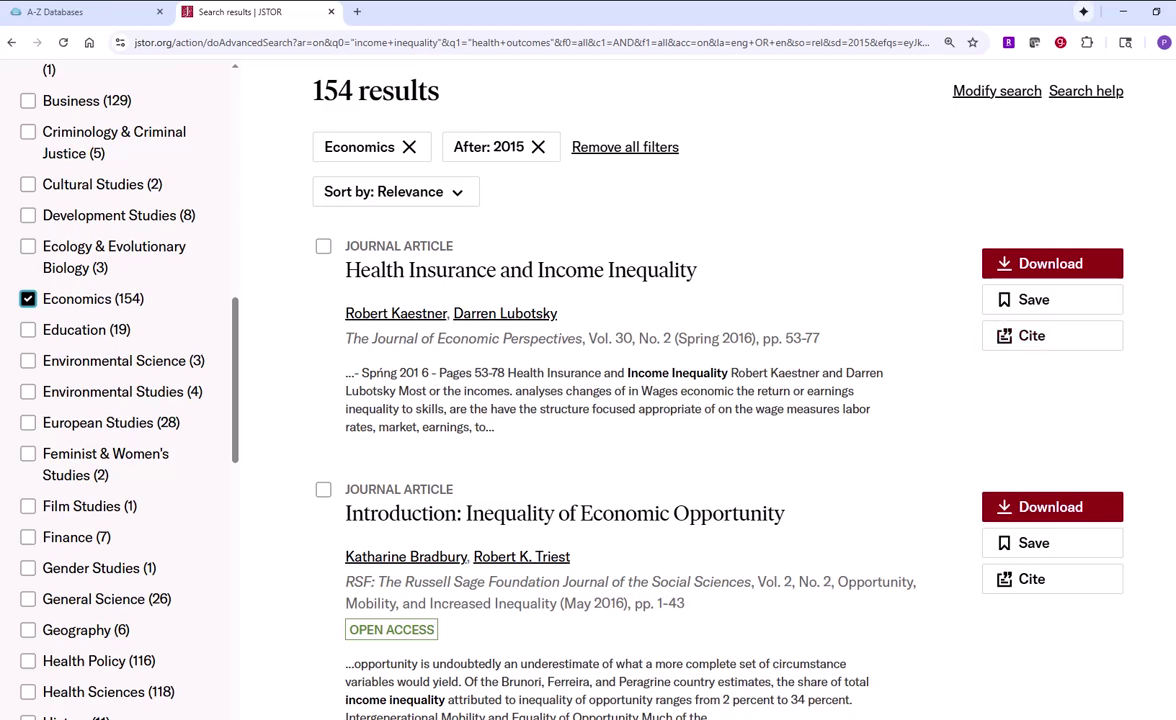
# Look through the remaining subject filters and the filtered list of journal articles.
pyautogui.scroll(-6, 173, 441)
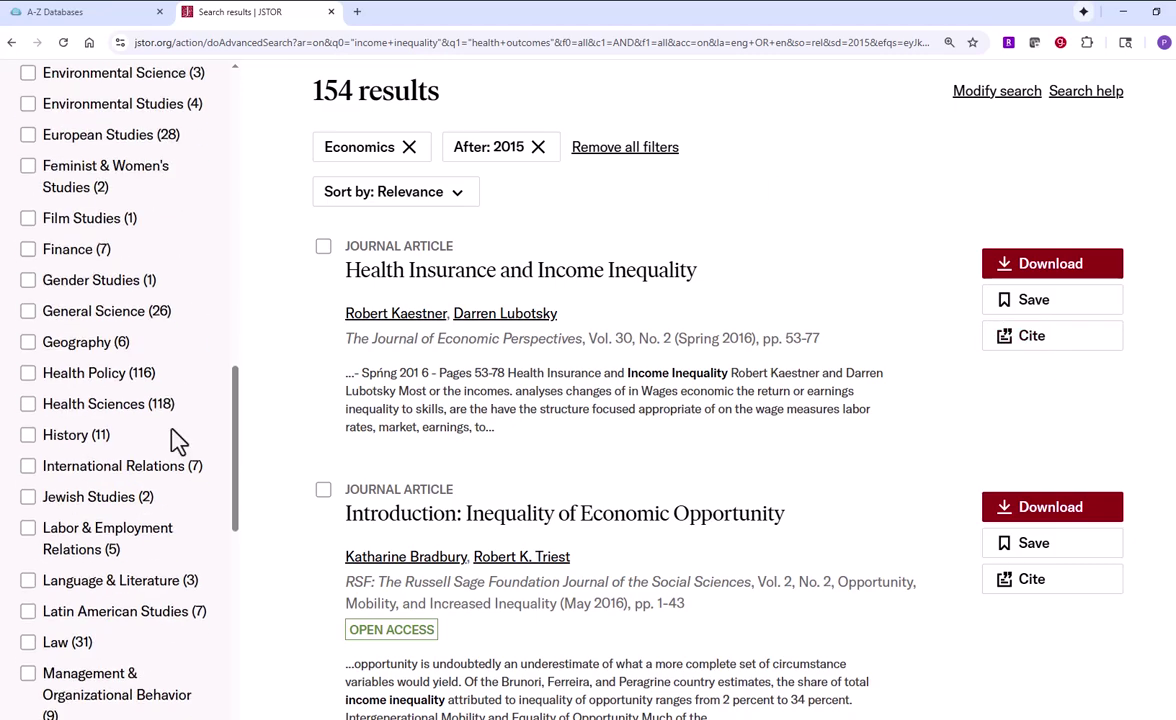
pyautogui.scroll(-6, 177, 443)
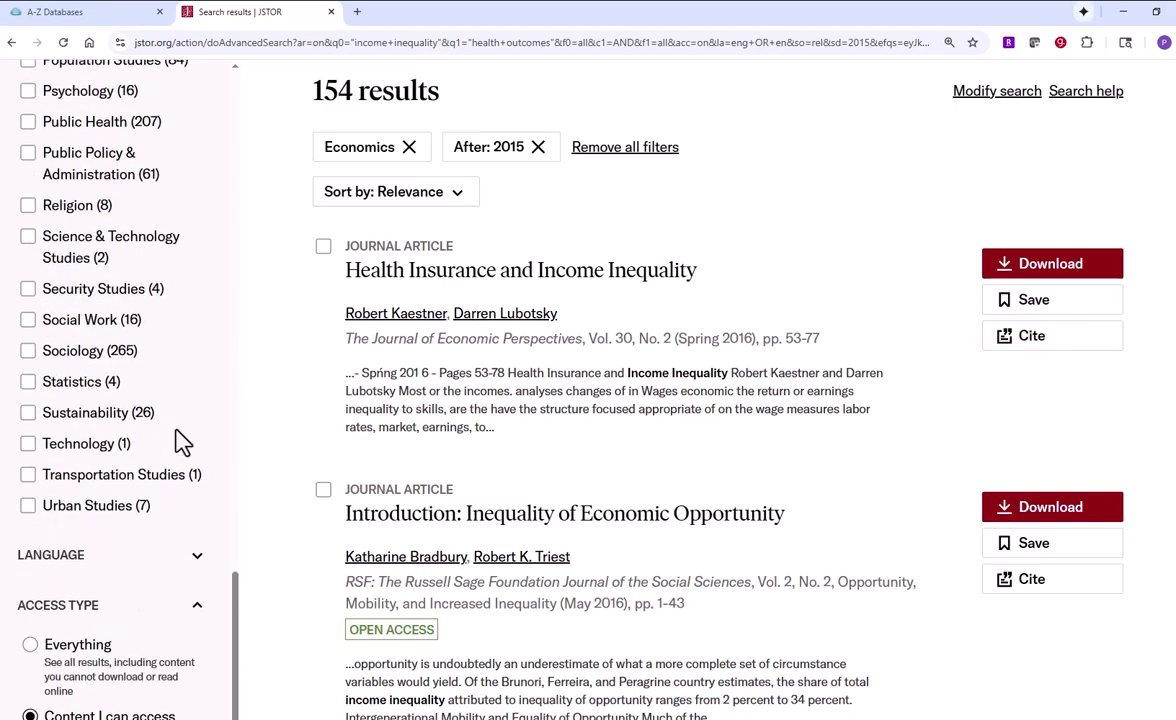
pyautogui.scroll(12, 177, 443)
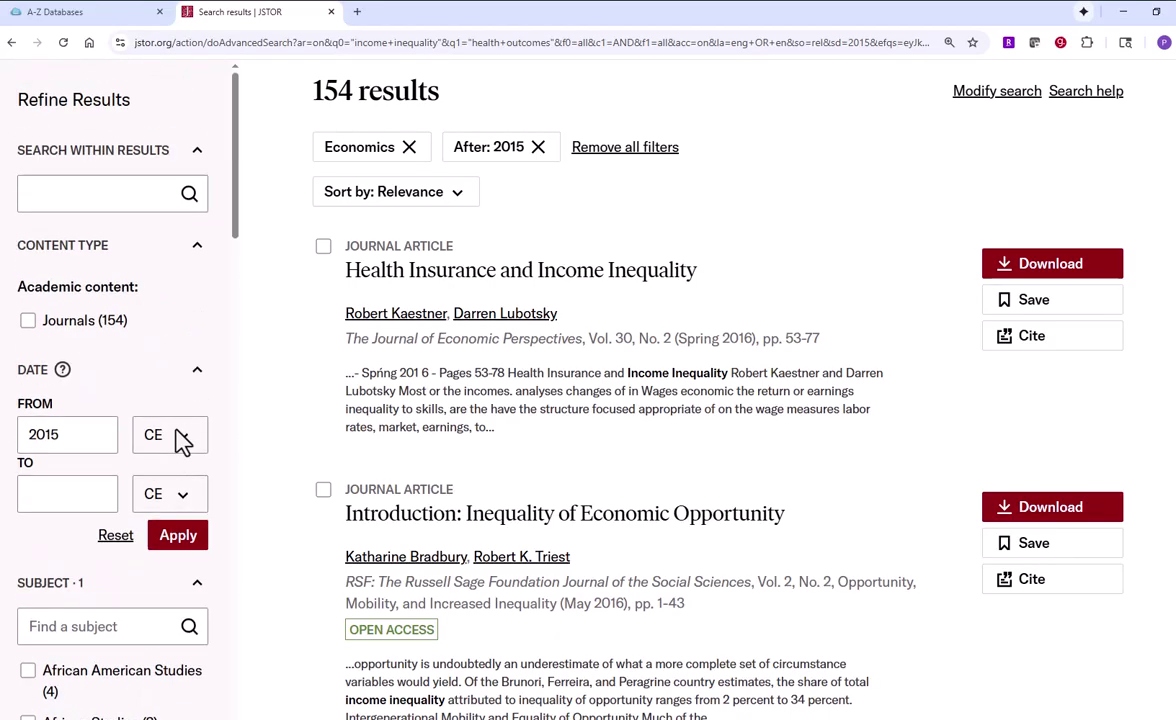
pyautogui.scroll(2, 795, 395)
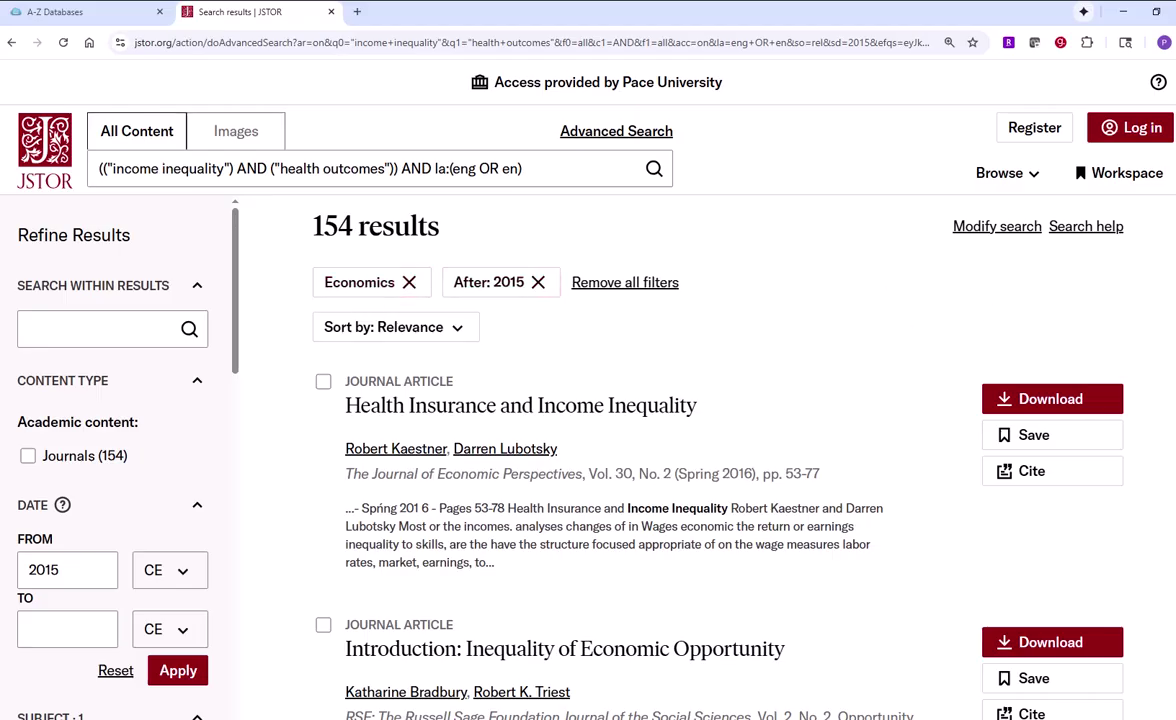
pyautogui.scroll(-2, 540, 358)
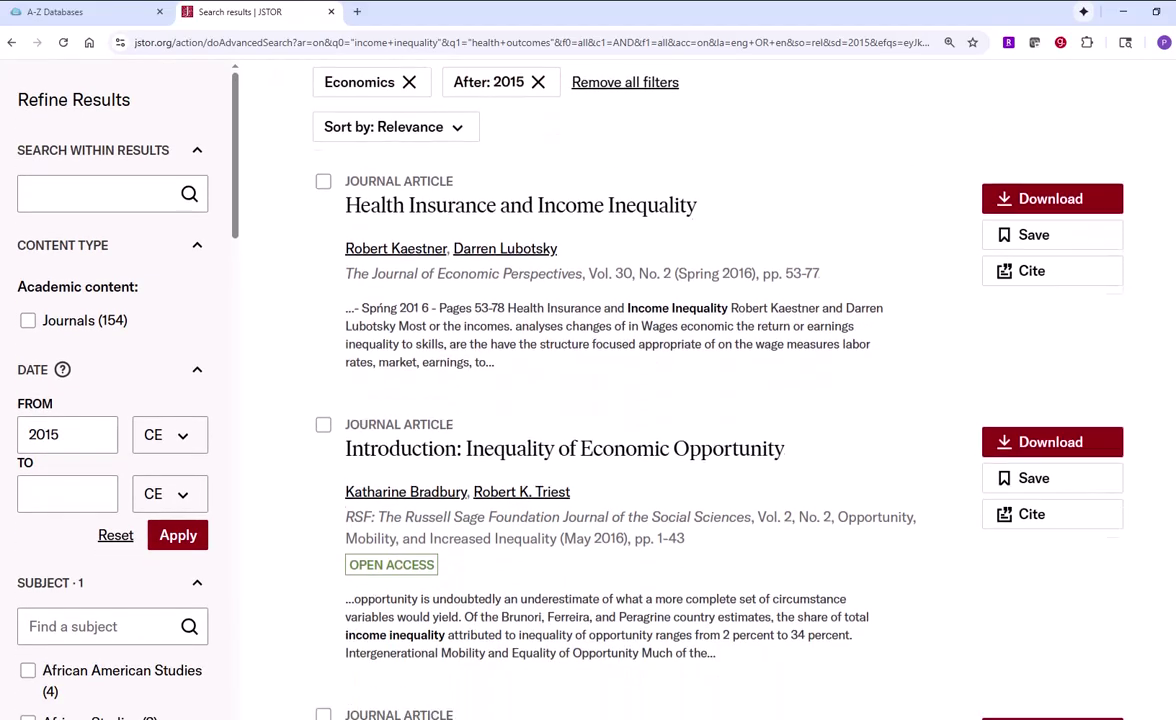
pyautogui.scroll(-1, 540, 358)
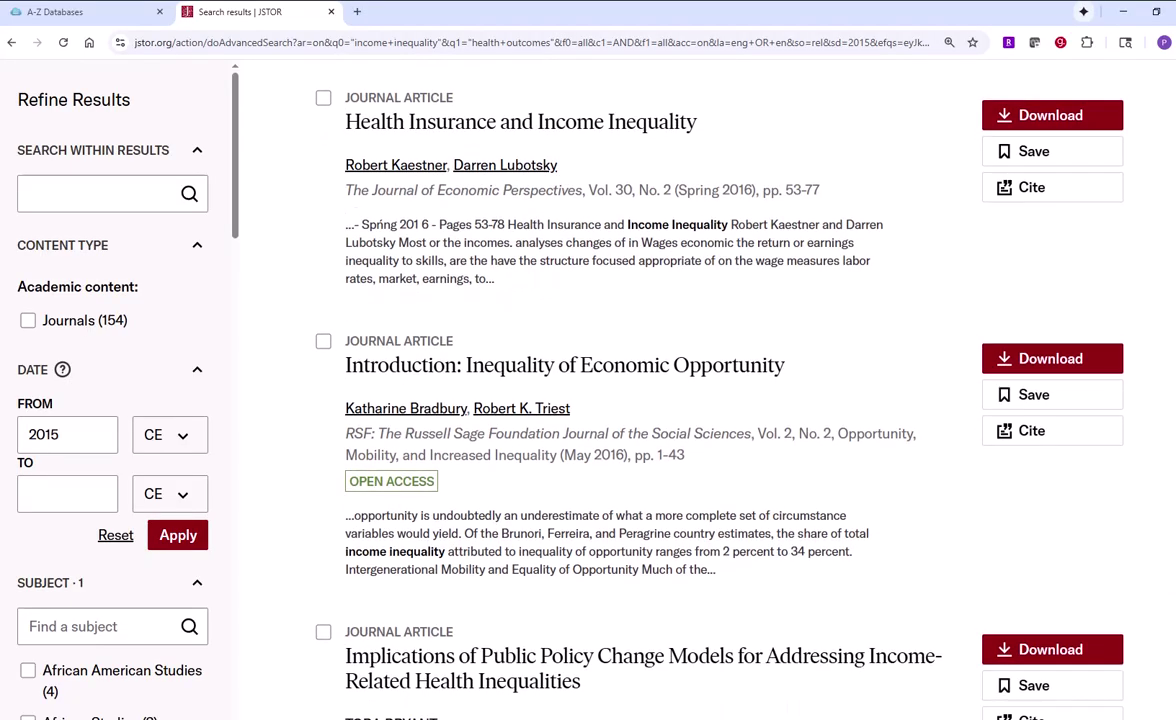
# Find and open the article "The Rise of Income and Wealth Inequality in America: Evidence from Distributional Macroeconomic Accounts" from the search results.
pyautogui.scroll(-4, 540, 358)
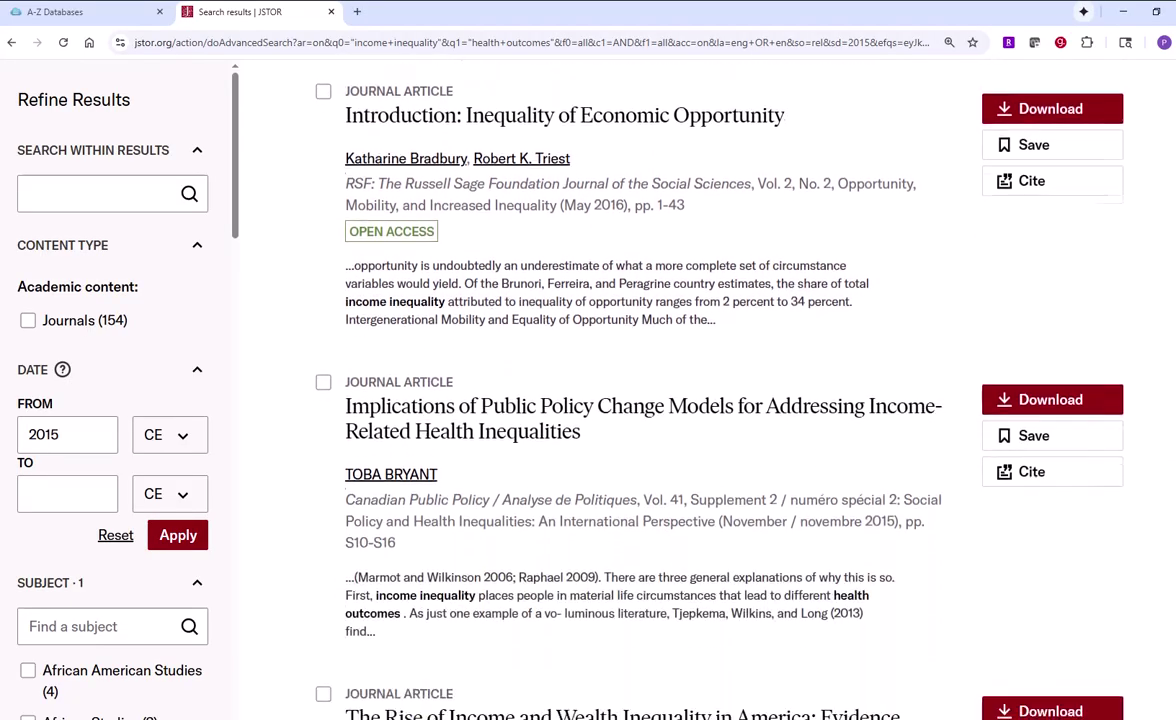
pyautogui.scroll(-2, 540, 358)
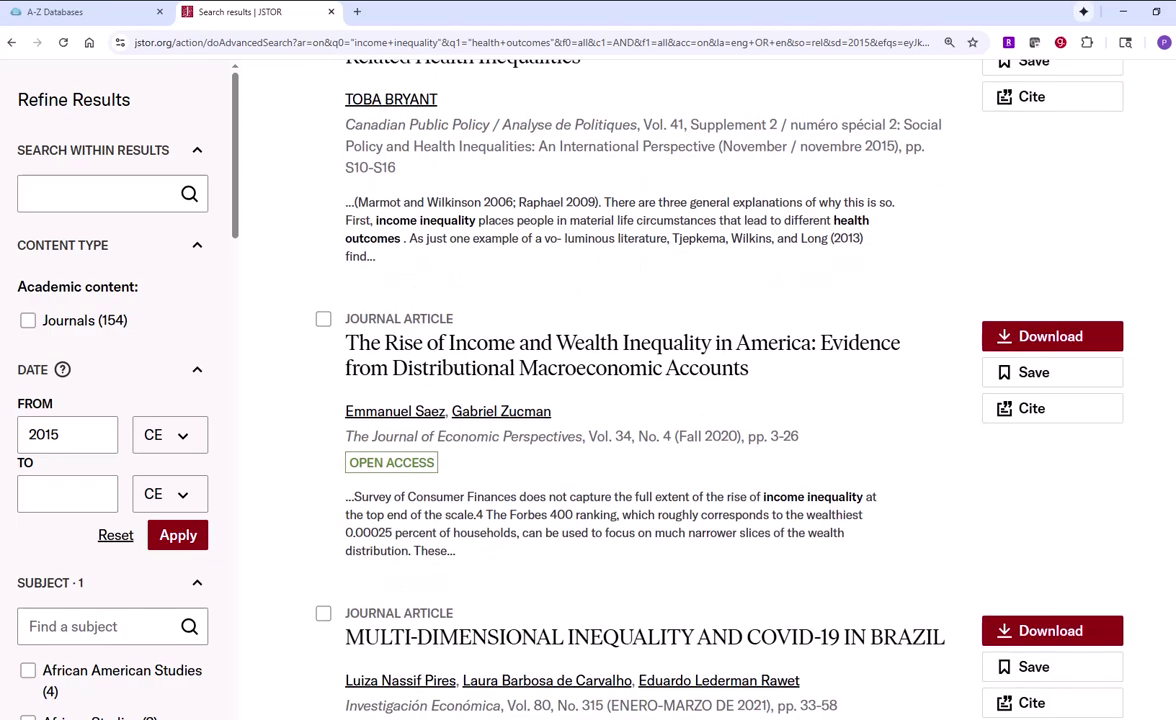
pyautogui.scroll(-1, 660, 358)
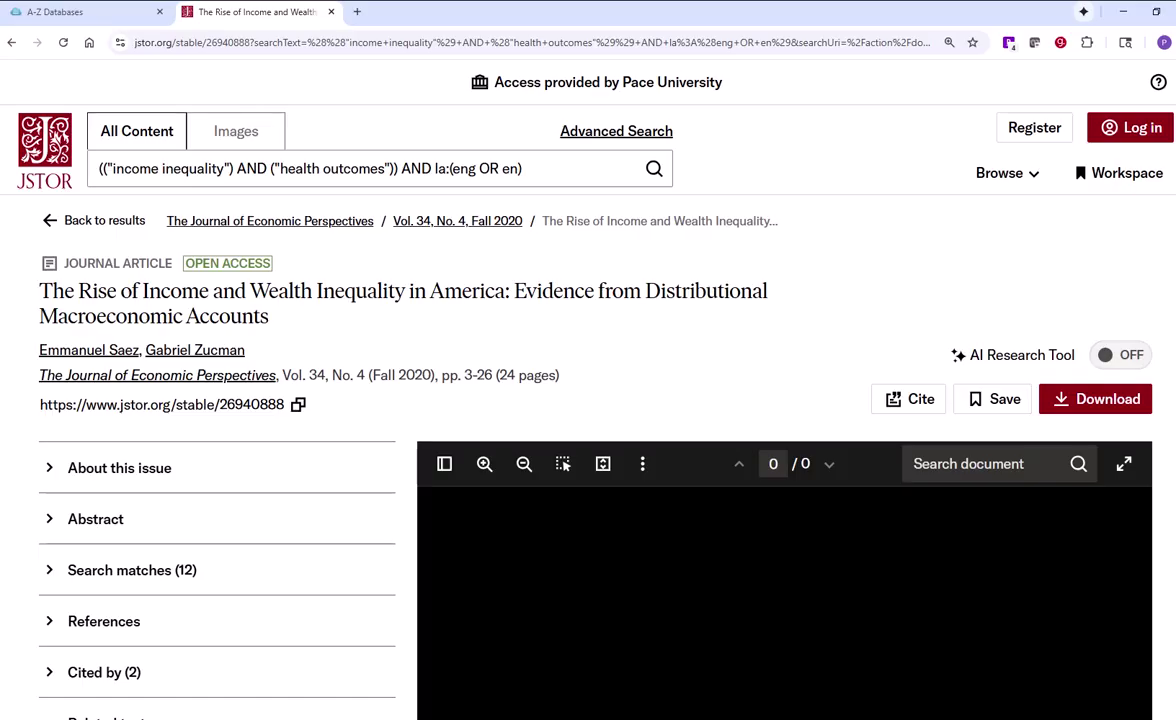
pyautogui.scroll(-2, 588, 400)
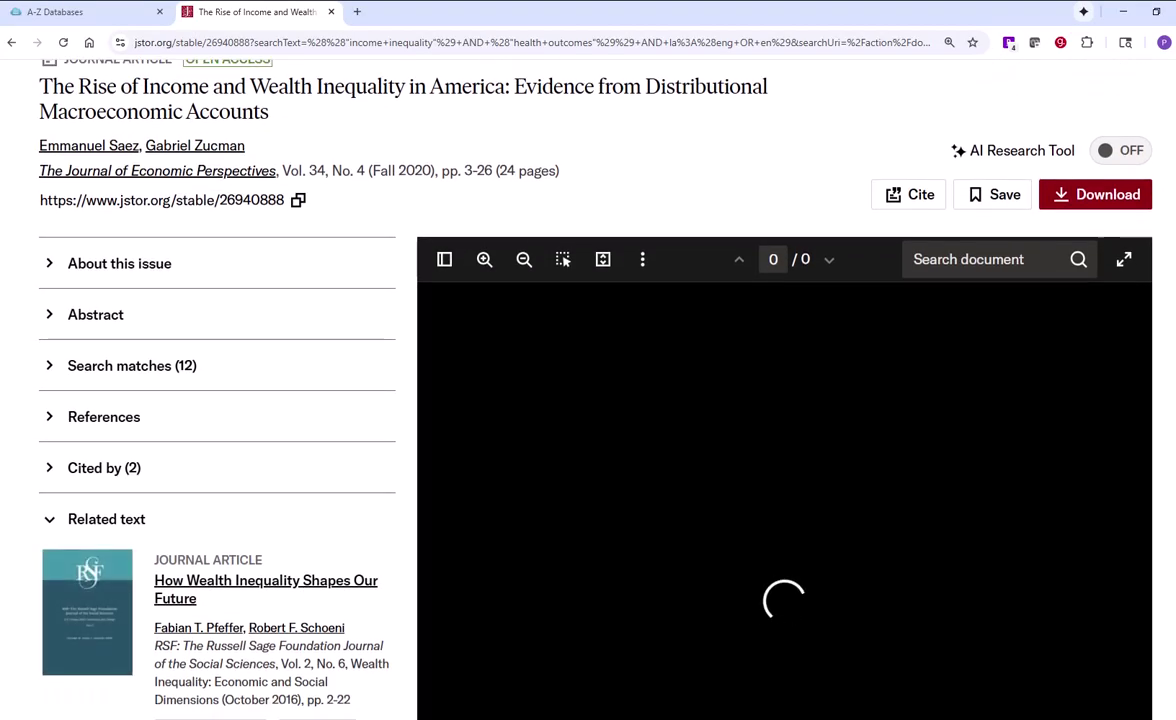
pyautogui.scroll(2, 1150, 300)
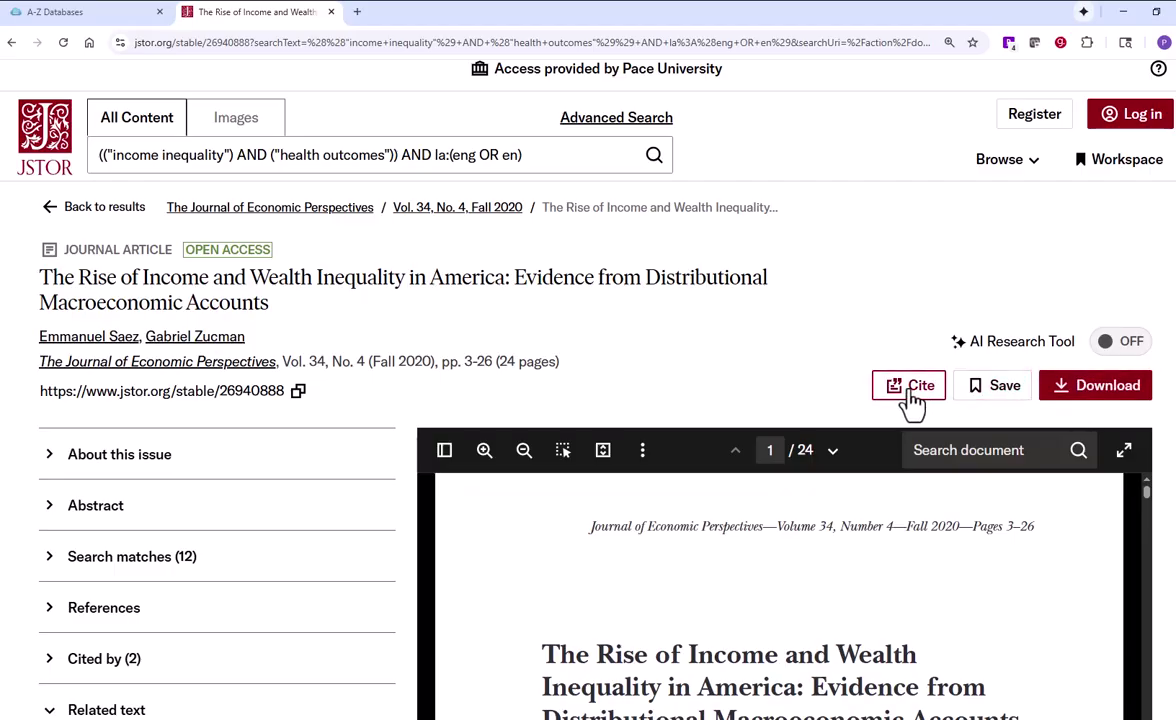
# View the article's ready-made citations and export options, and close the citation window.
pyautogui.scroll(-2, 900, 200)
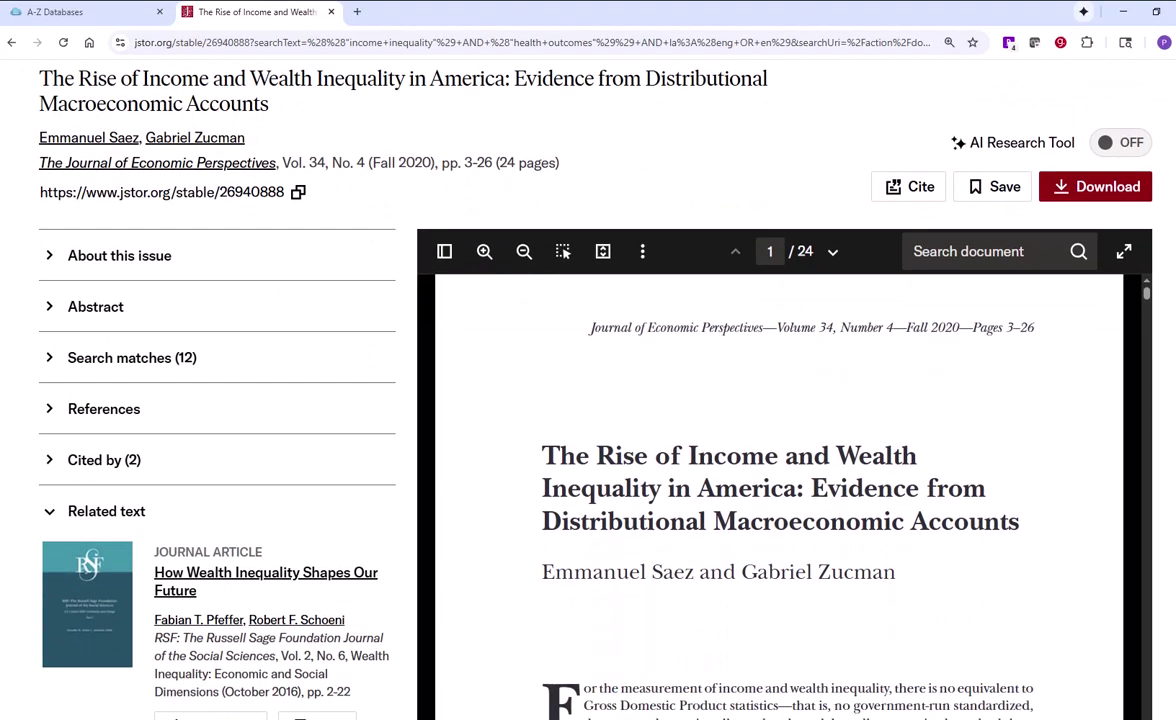
pyautogui.click(908, 200)
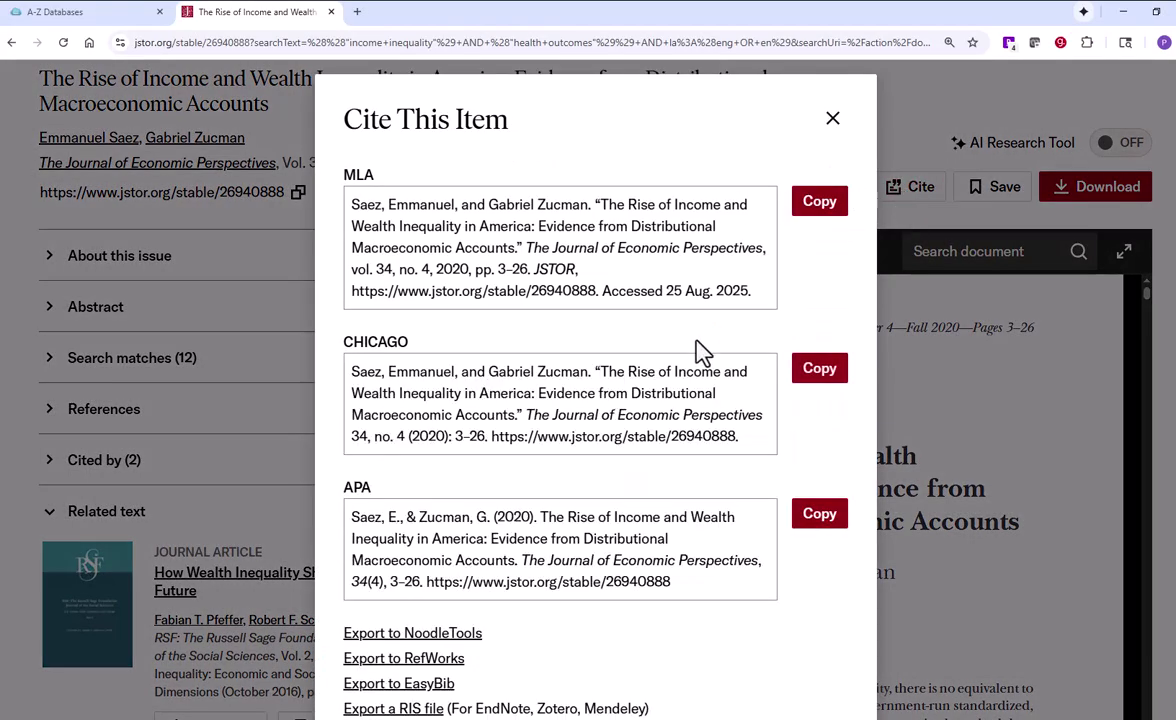
pyautogui.click(832, 120)
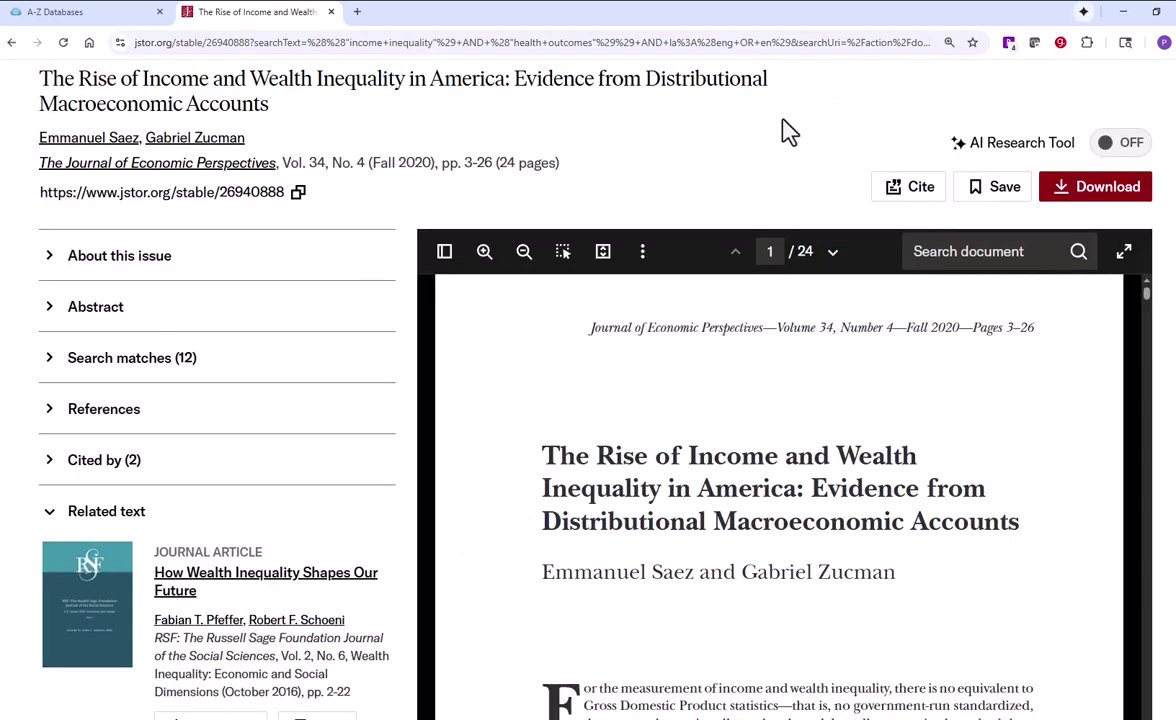
# Expand the article's abstract, read it alongside the article's details, and collapse it again.
pyautogui.click(53, 318)
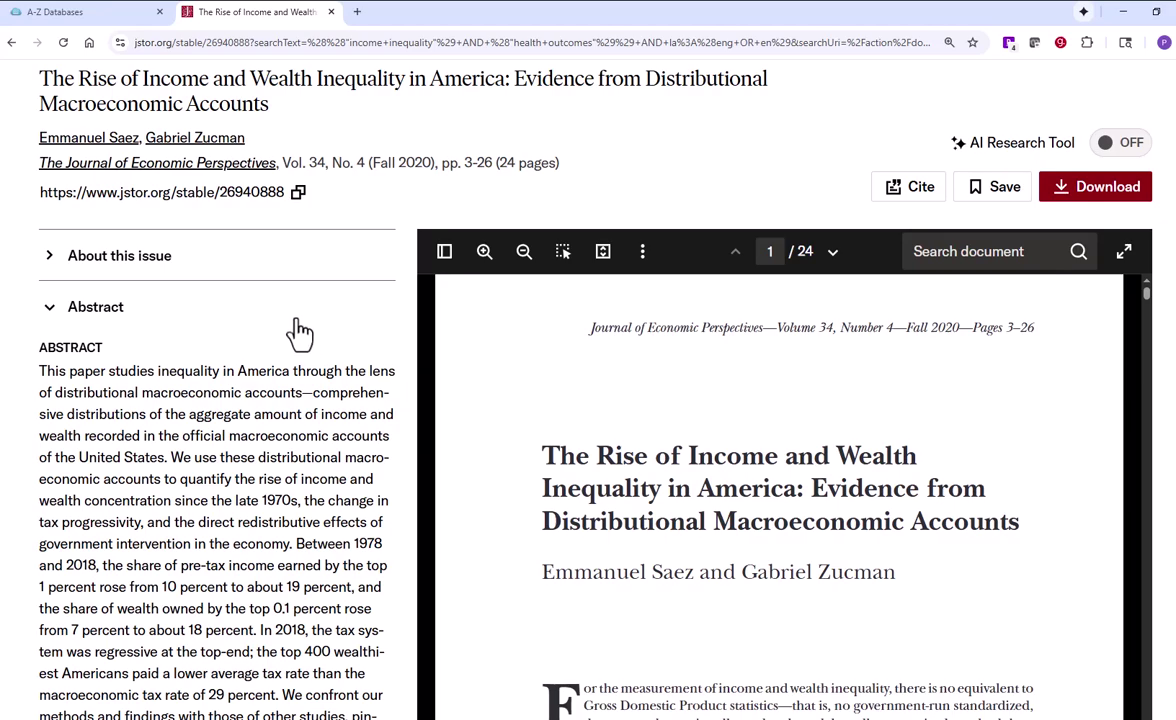
pyautogui.scroll(-2, 588, 400)
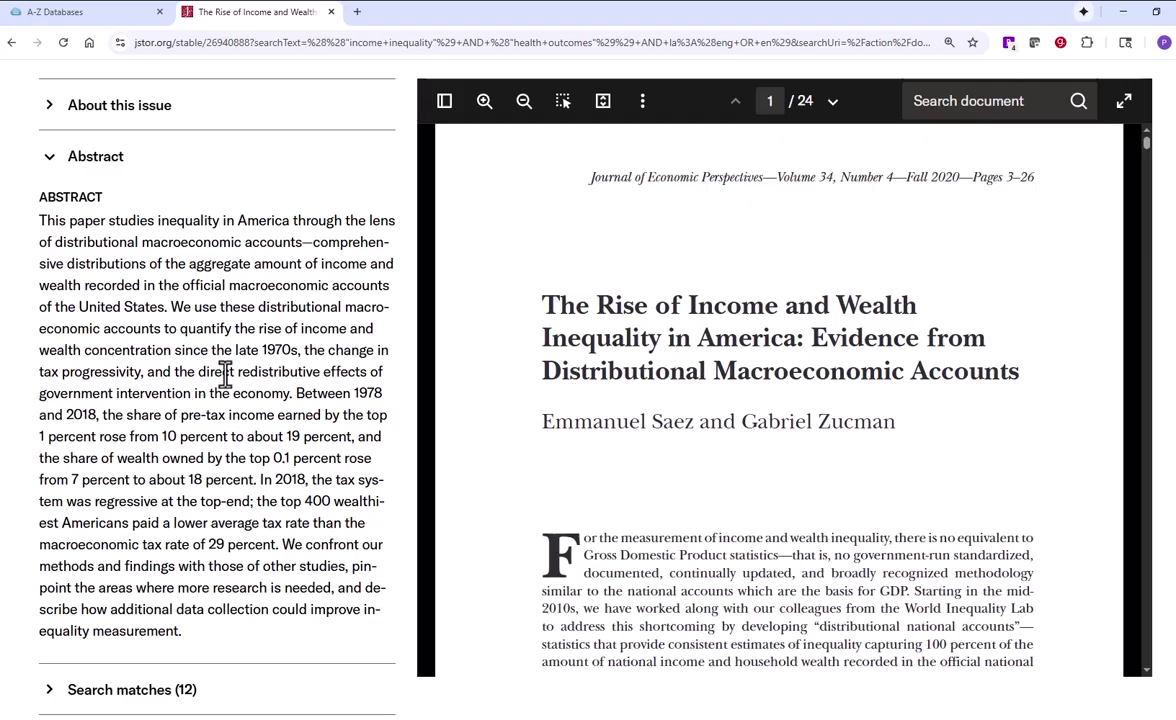
pyautogui.scroll(-3, 217, 400)
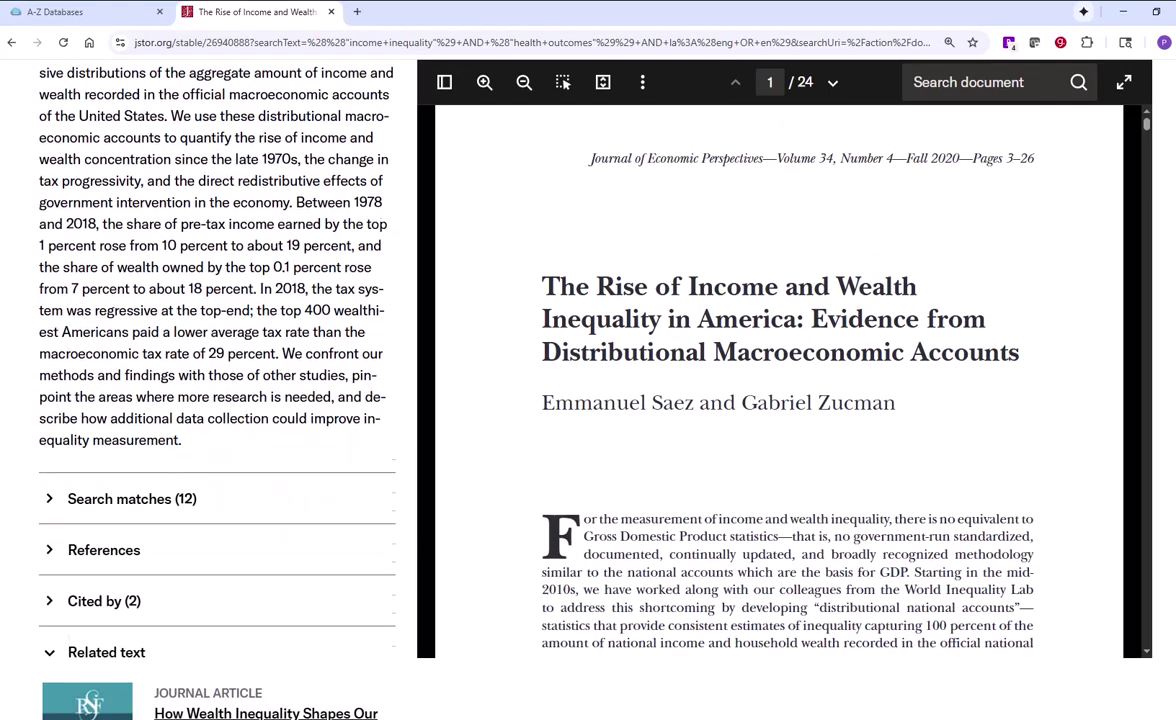
pyautogui.scroll(10, 217, 400)
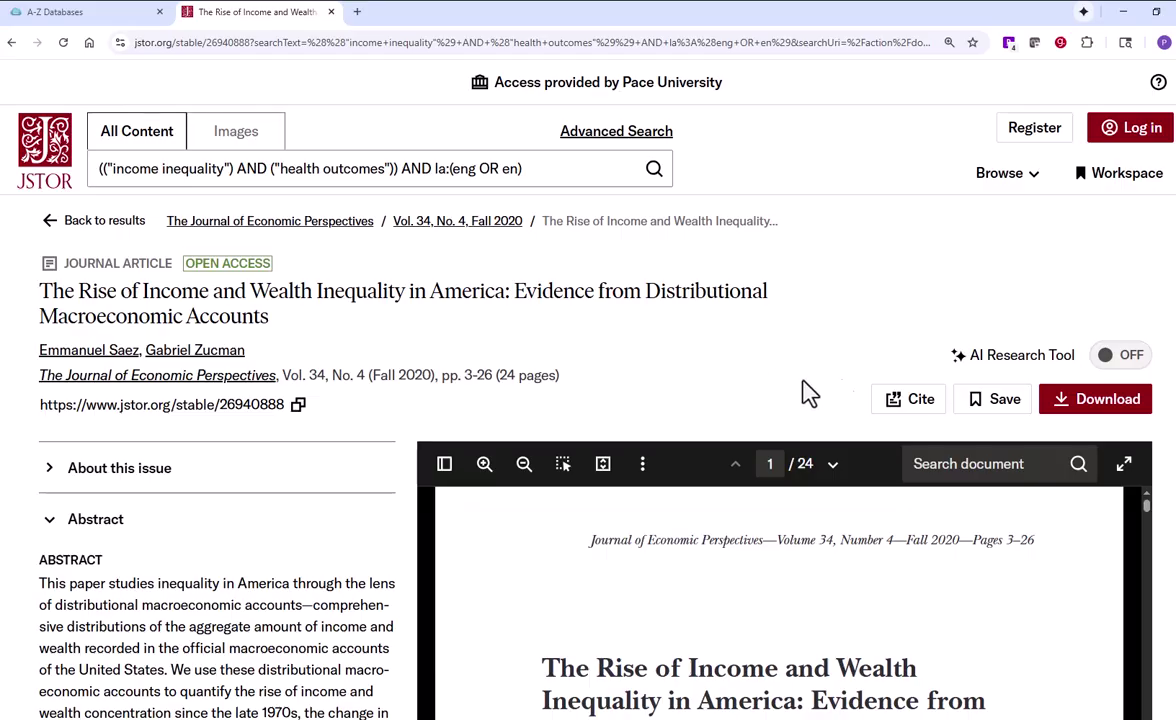
pyautogui.scroll(-3, 588, 390)
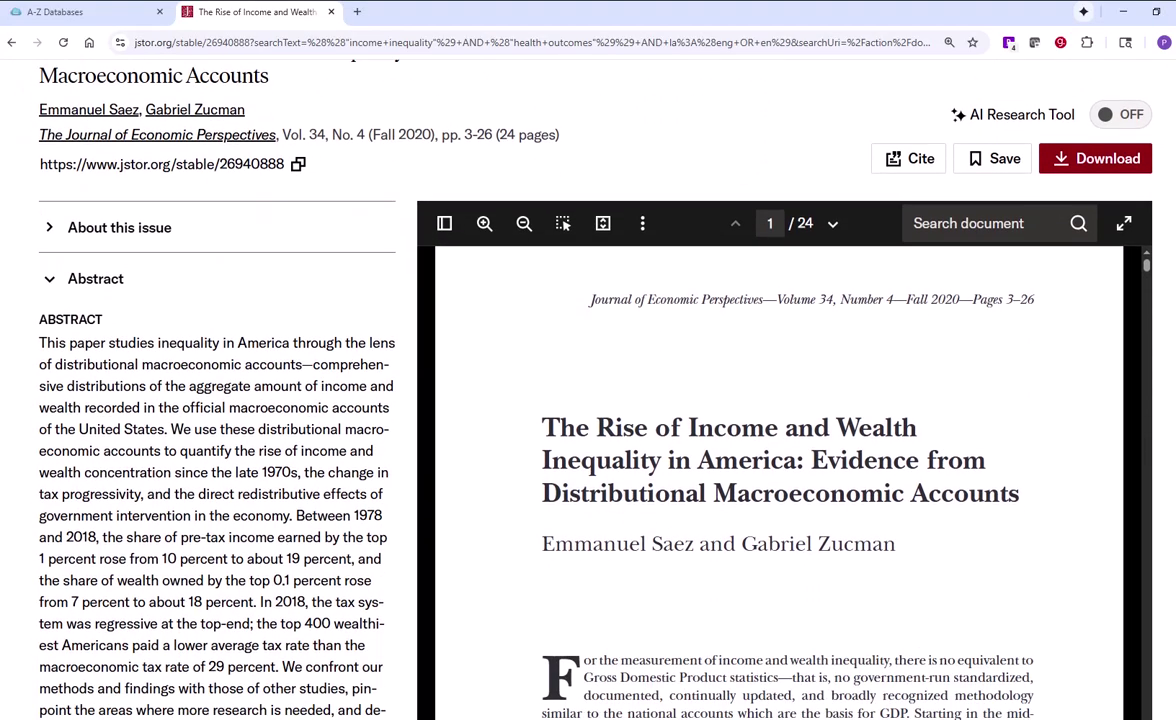
pyautogui.scroll(-1, 588, 390)
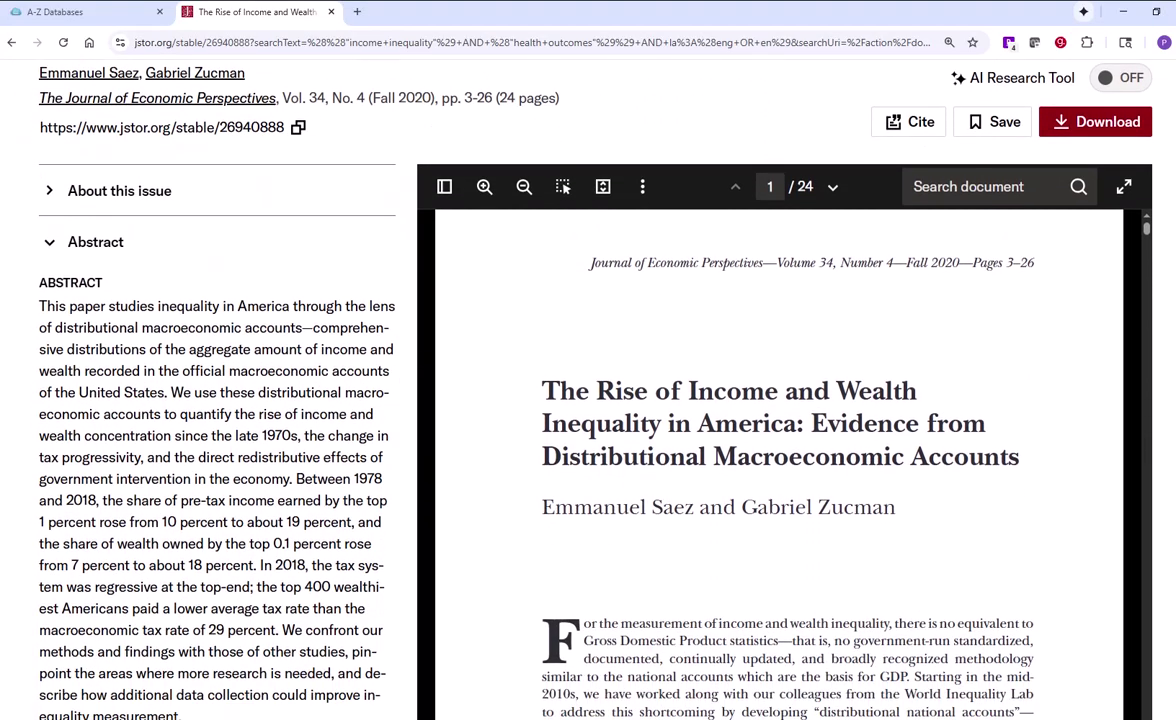
pyautogui.scroll(-1, 562, 187)
pyautogui.scroll(1, 312, 320)
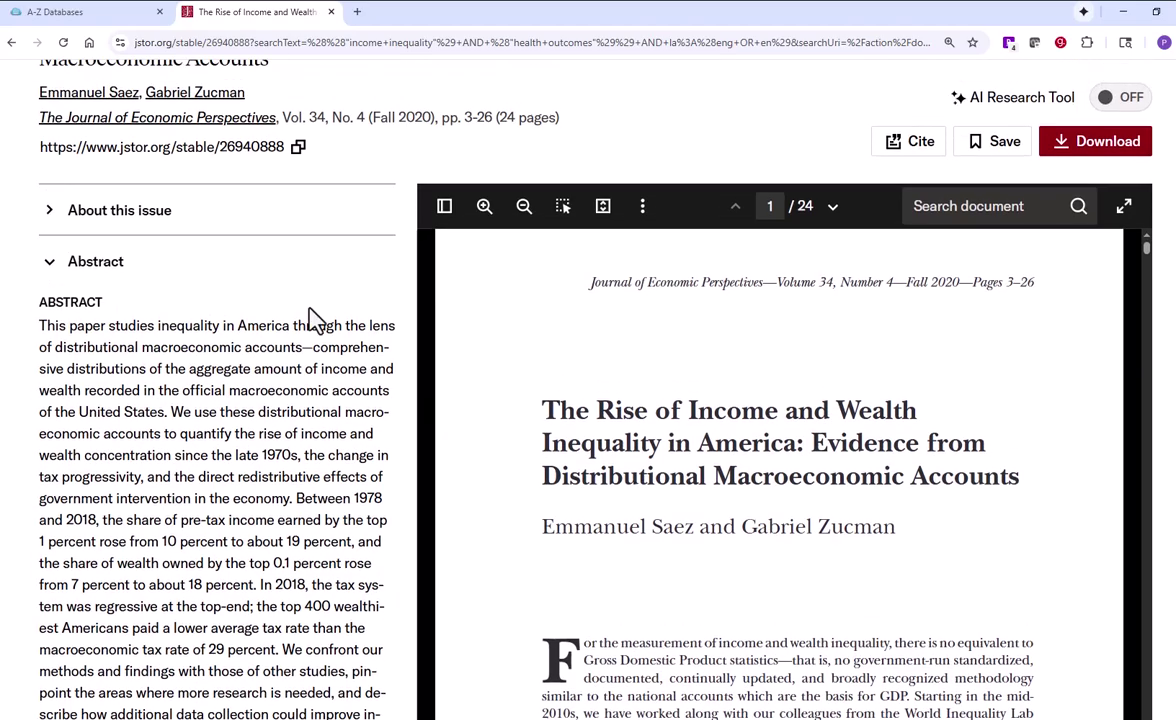
pyautogui.click(50, 265)
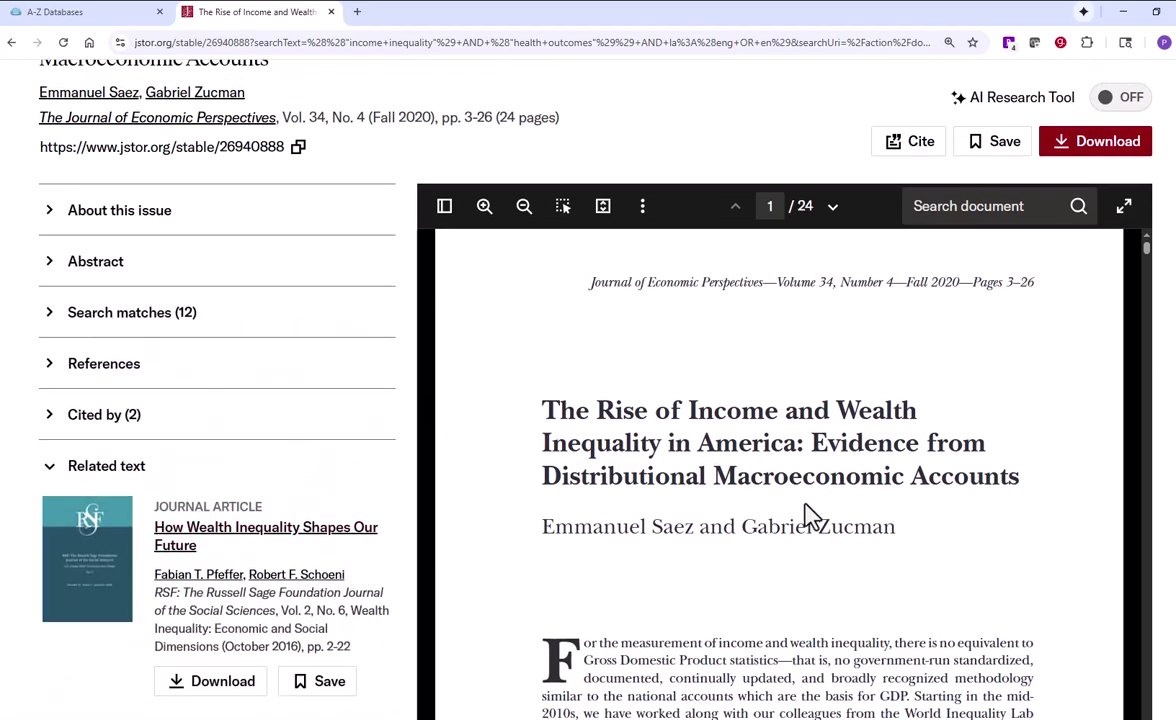
# Look through the related texts suggested for the article and skim the article's opening pages.
pyautogui.scroll(-3, 563, 82)
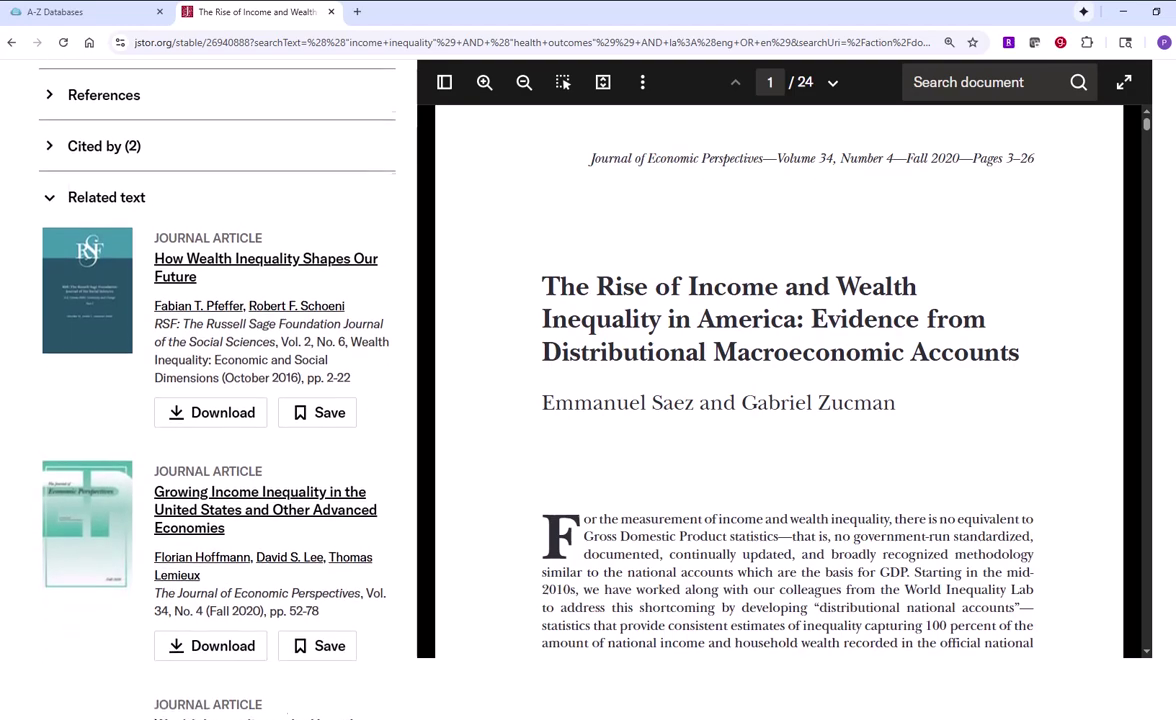
pyautogui.scroll(-1, 565, 82)
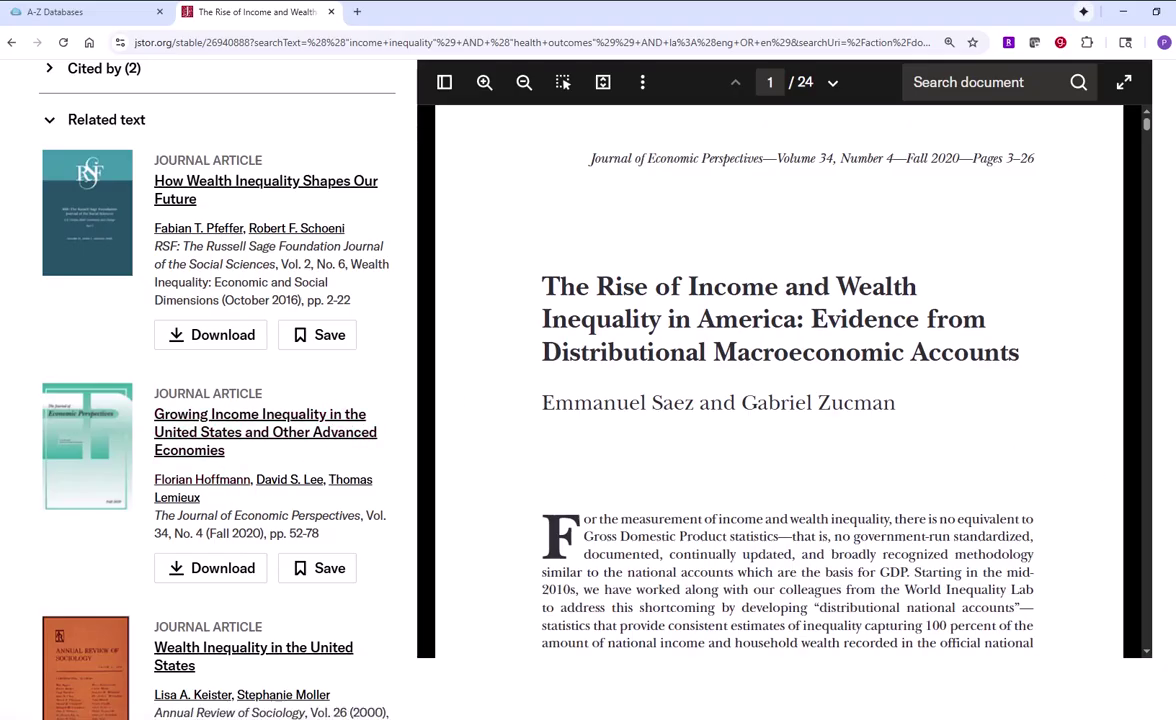
pyautogui.scroll(-3, 200, 400)
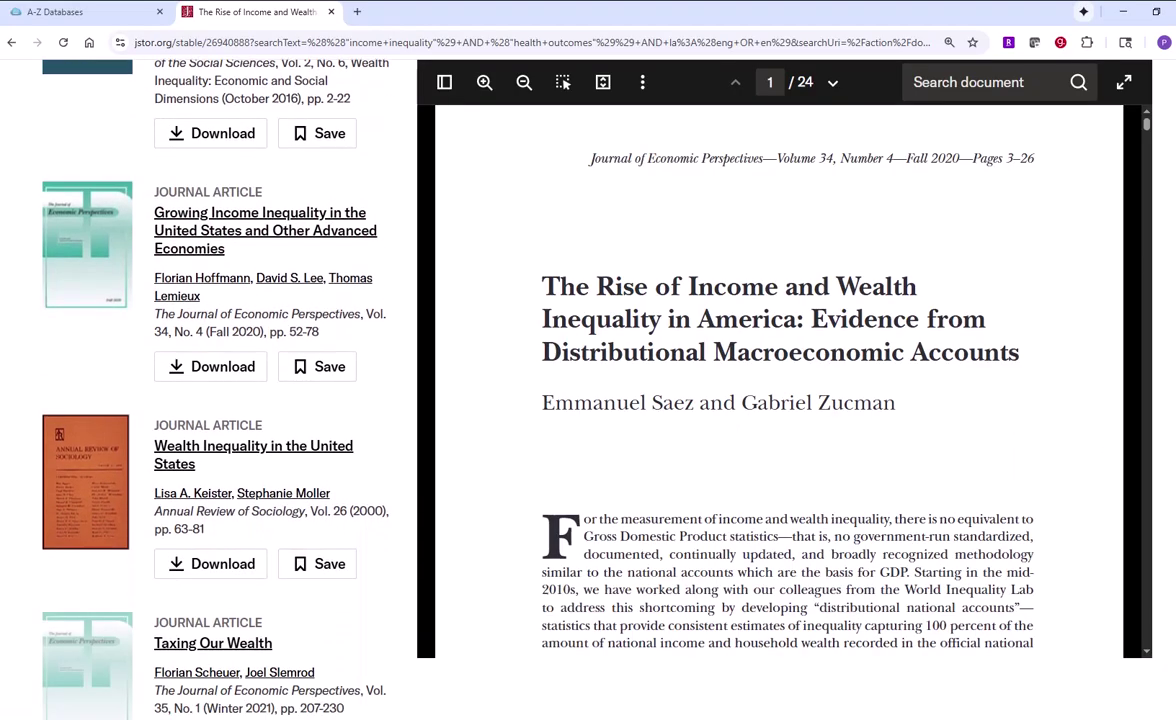
pyautogui.scroll(-2, 200, 400)
pyautogui.scroll(-10, 988, 365)
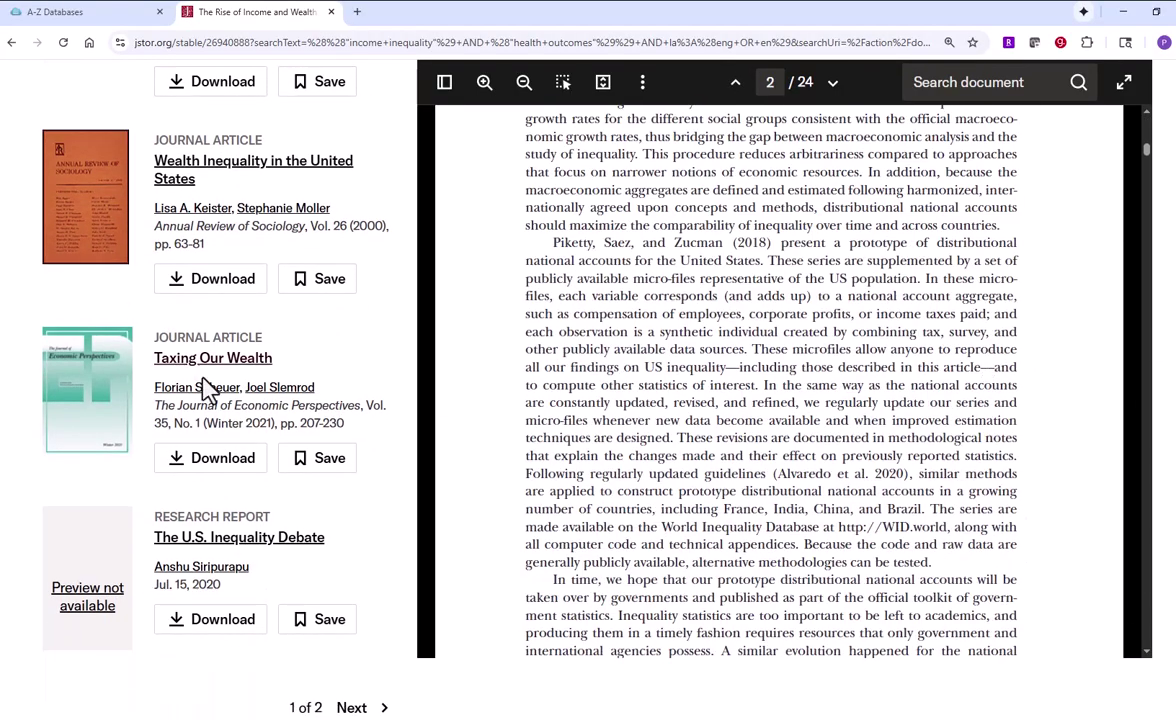
pyautogui.scroll(10, 320, 494)
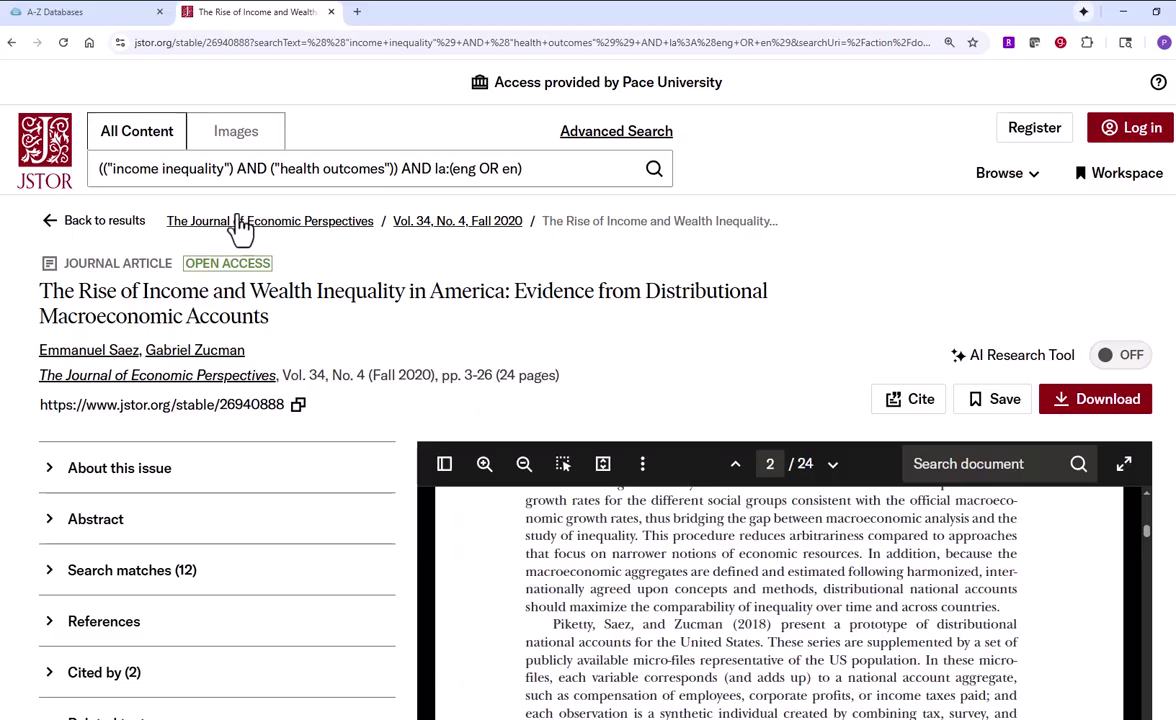
# Leave the article and return to the advanced search form to review its search terms, access type and narrowing options.
pyautogui.click(90, 221)
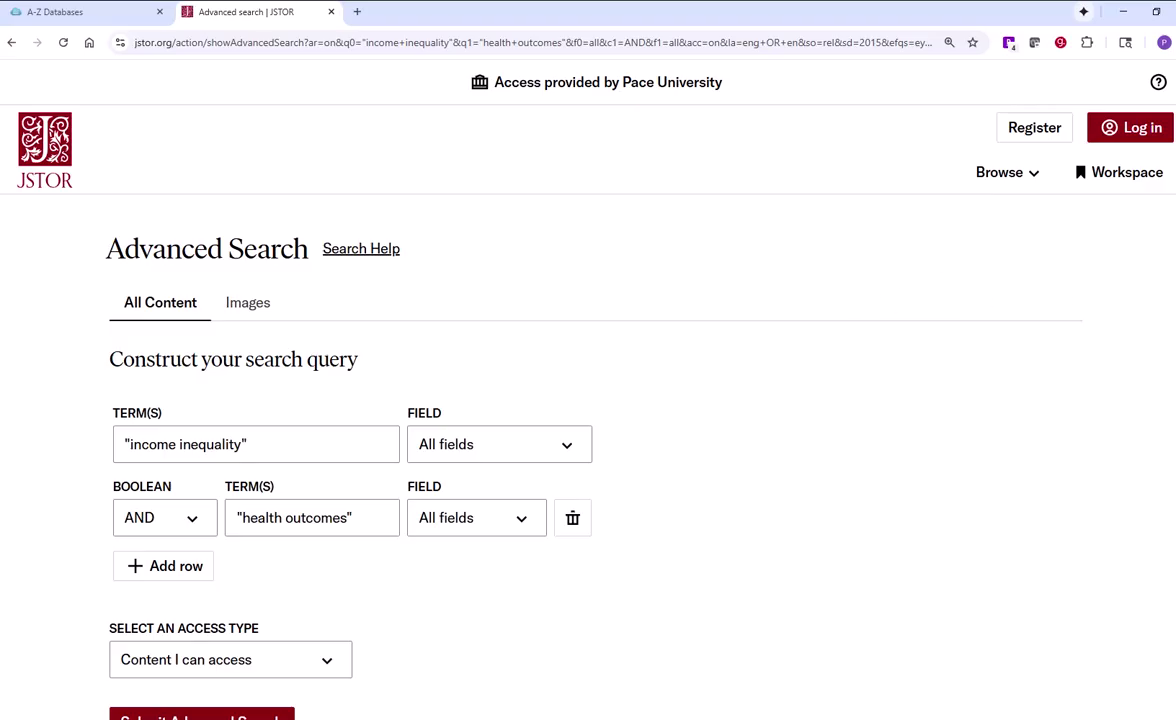
pyautogui.scroll(-3, 588, 400)
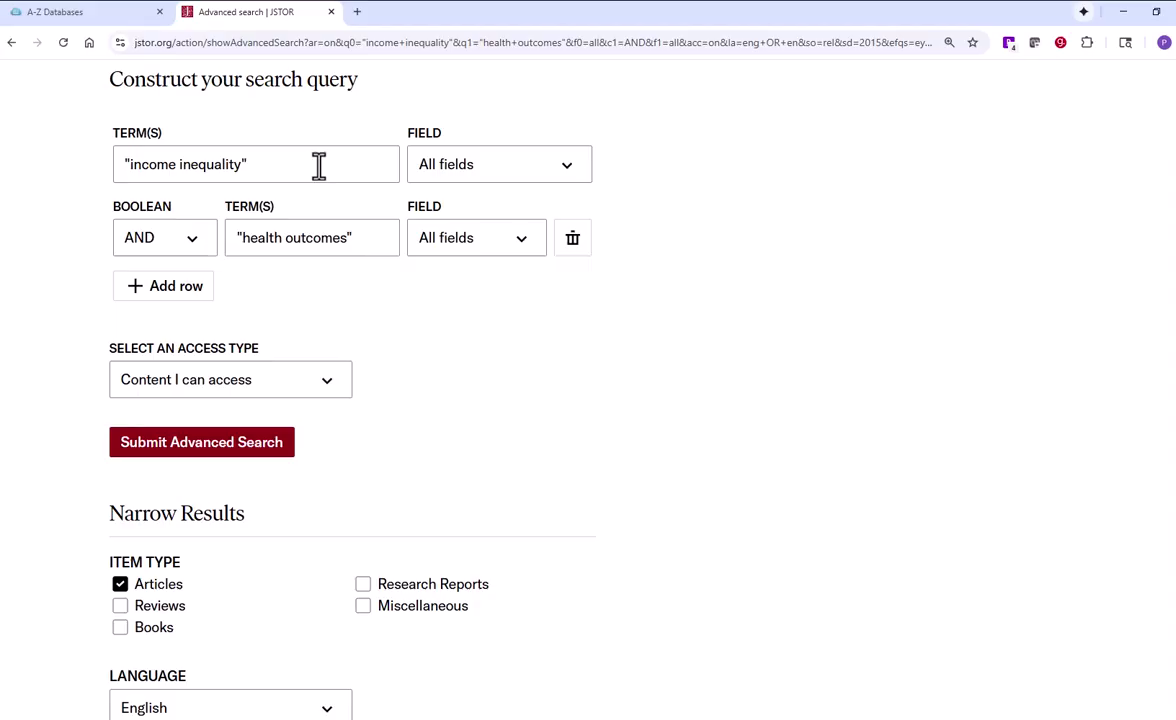
pyautogui.scroll(-2, 700, 400)
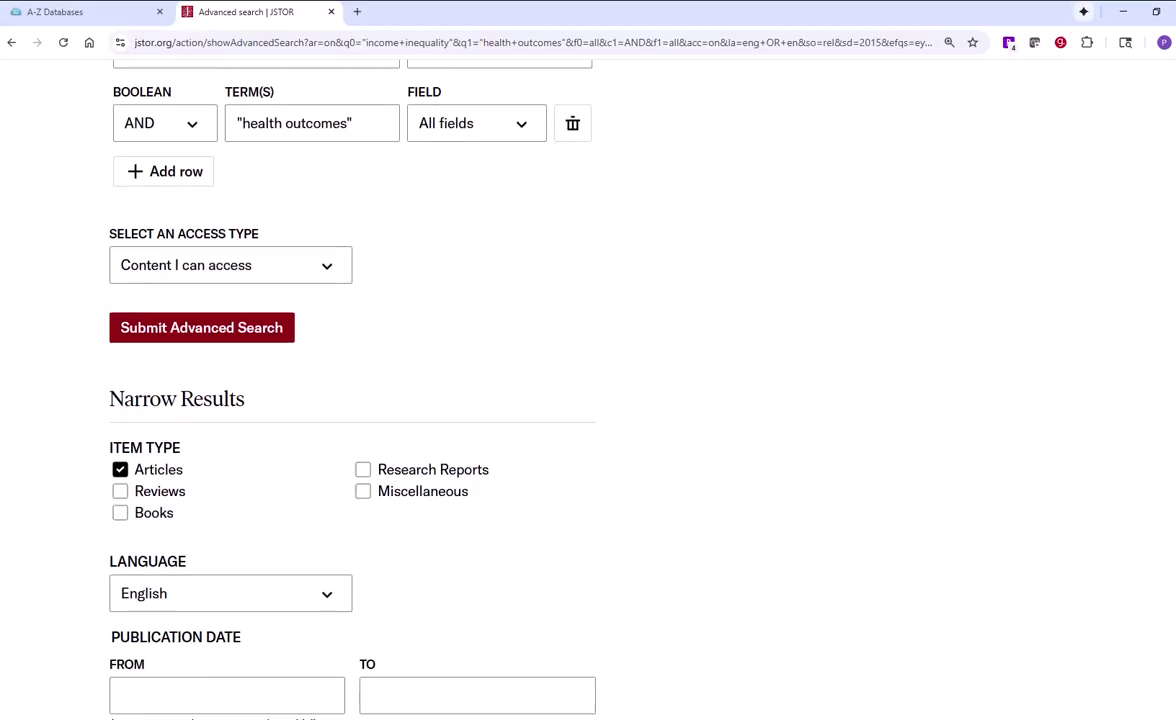
pyautogui.scroll(5, 600, 400)
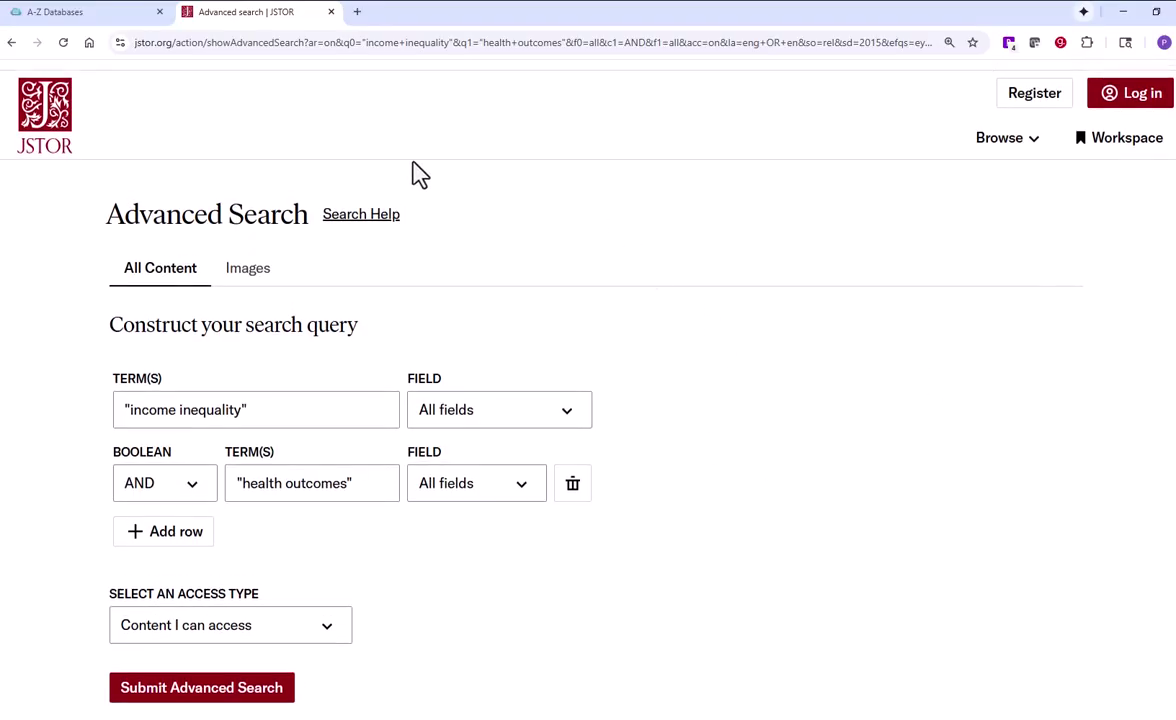
# Switch to the A-Z Databases browser tab and go back to the Pace University Library home page.
pyautogui.click(108, 13)
pyautogui.scroll(3, 316, 360)
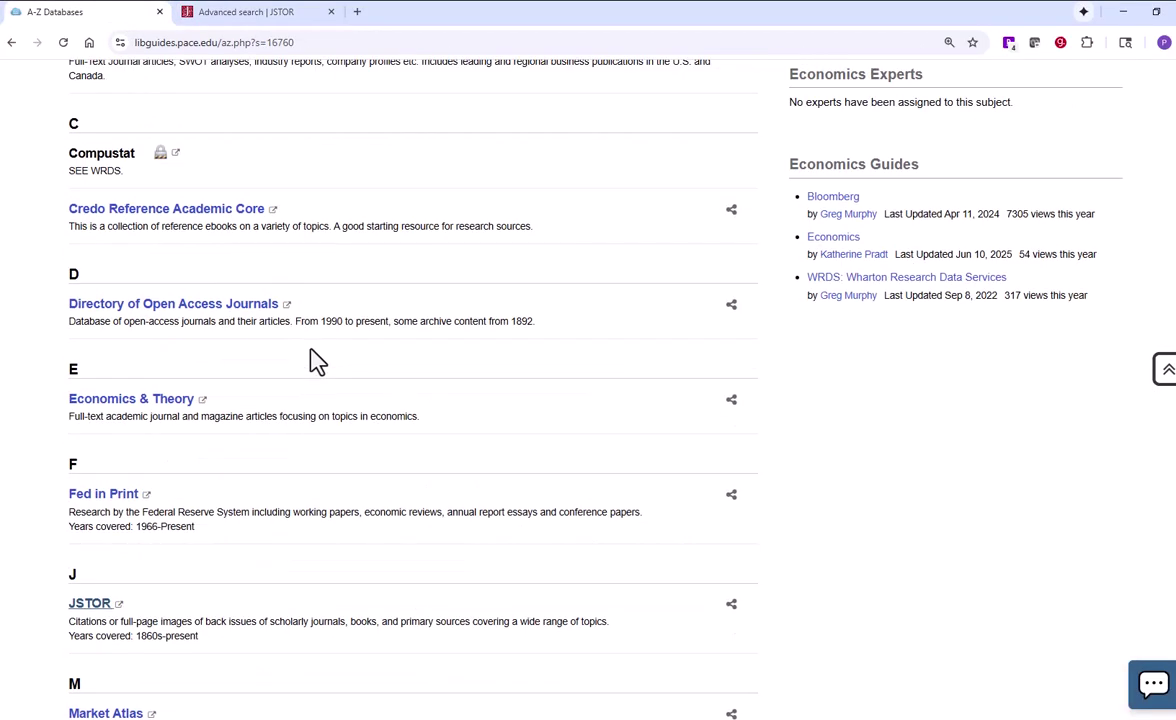
pyautogui.scroll(3, 316, 360)
pyautogui.click(89, 42)
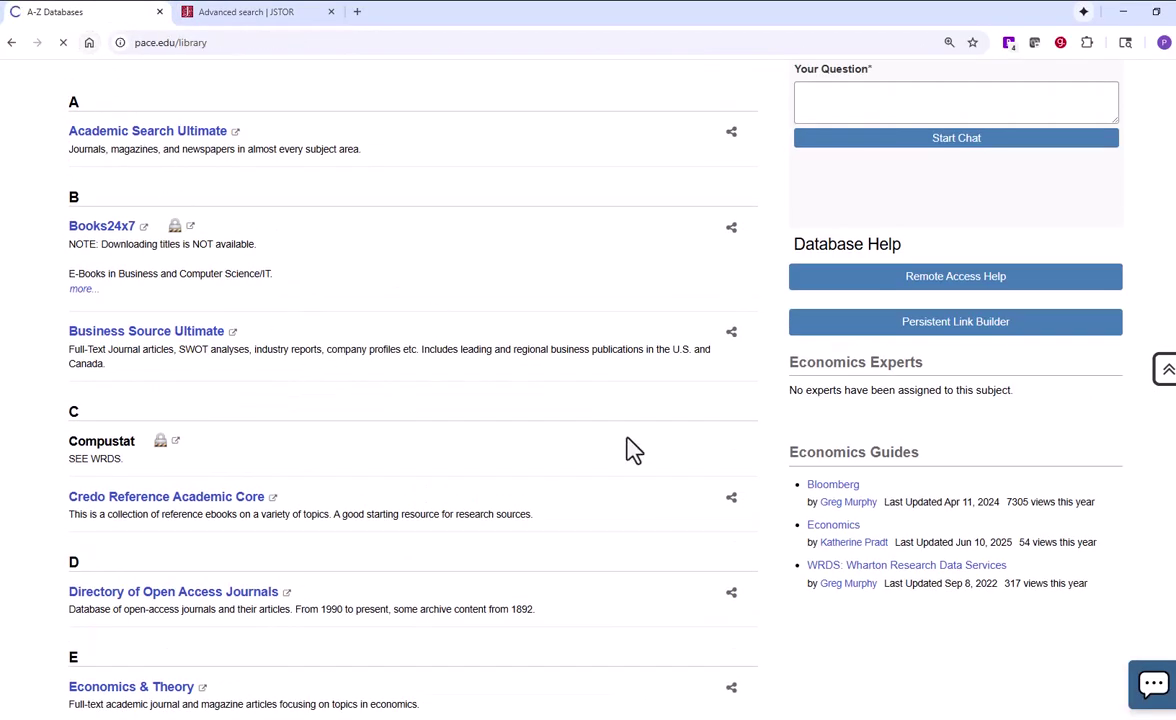